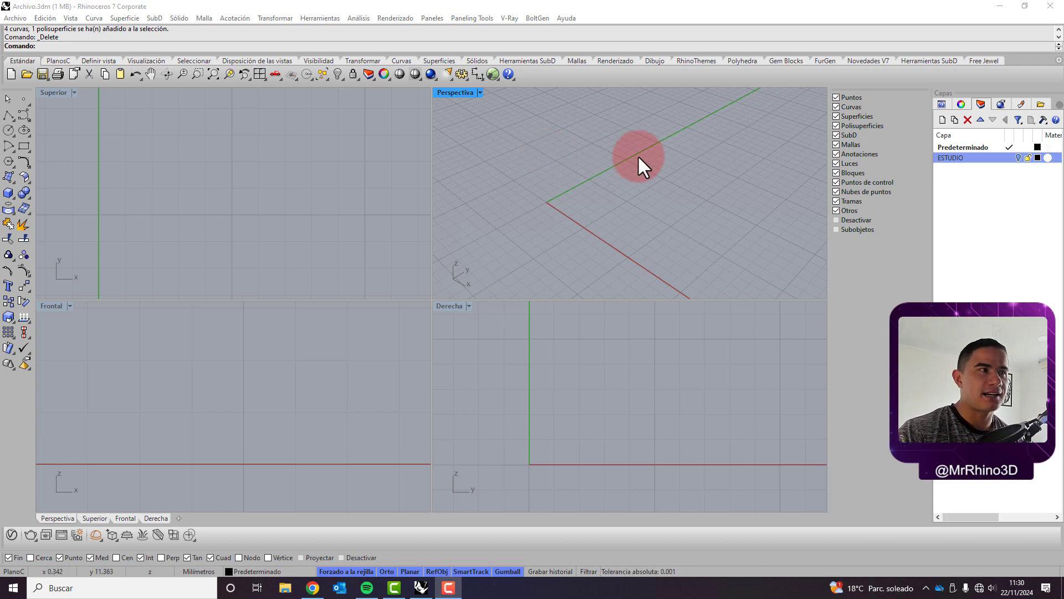
# Step: Draw a closed 5 mm square polyline in the front view, with its lower-left corner at the origin
pyautogui.moveTo(543, 201); pyautogui.dragTo(693, 254, button='right')
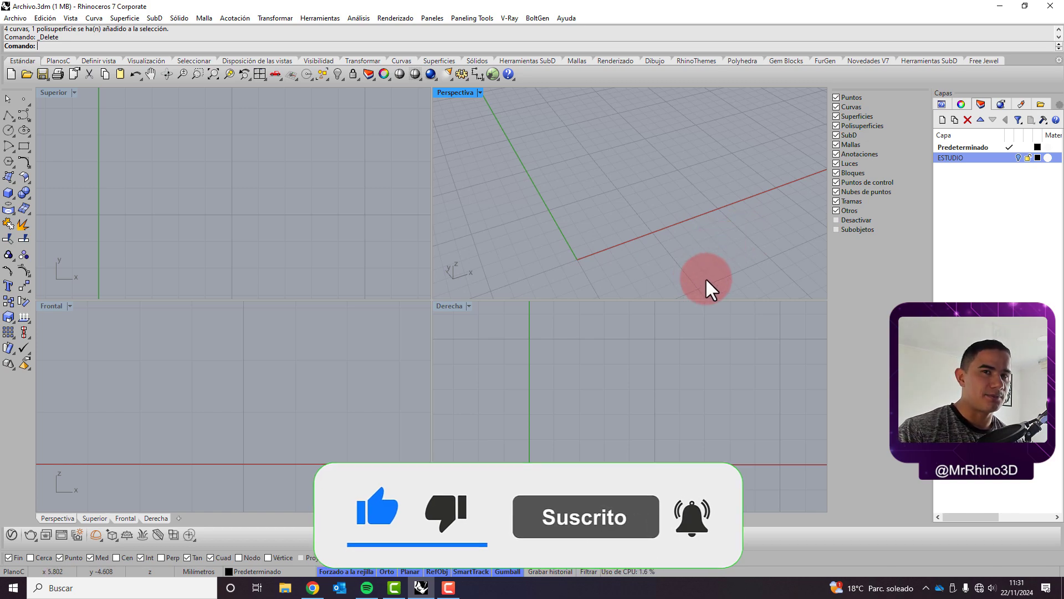
pyautogui.scroll(-5, 264, 411)
pyautogui.scroll(-2, 263, 413)
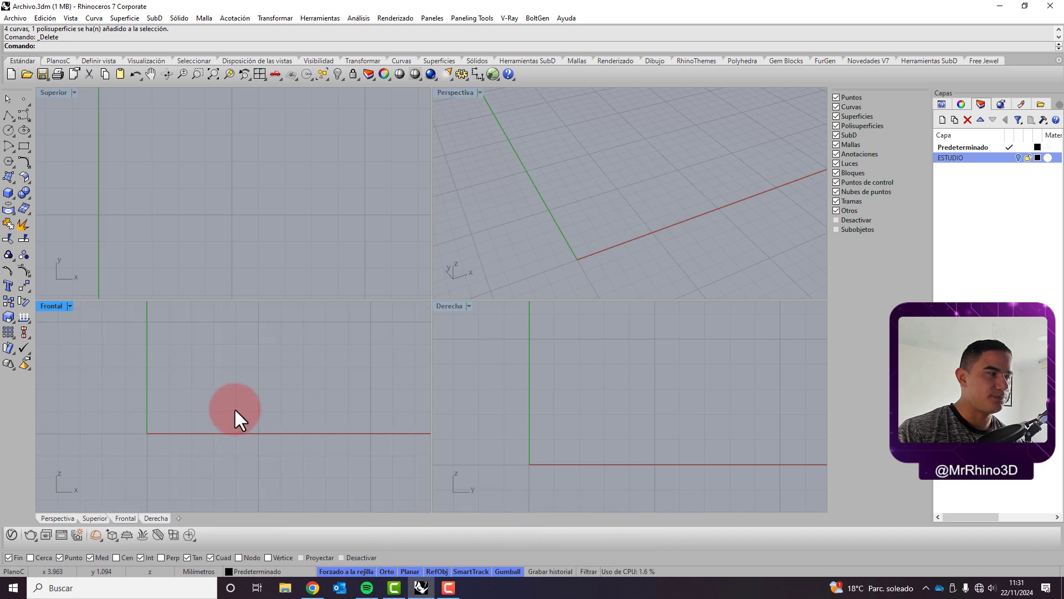
pyautogui.moveTo(236, 416); pyautogui.dragTo(219, 446, button='right')
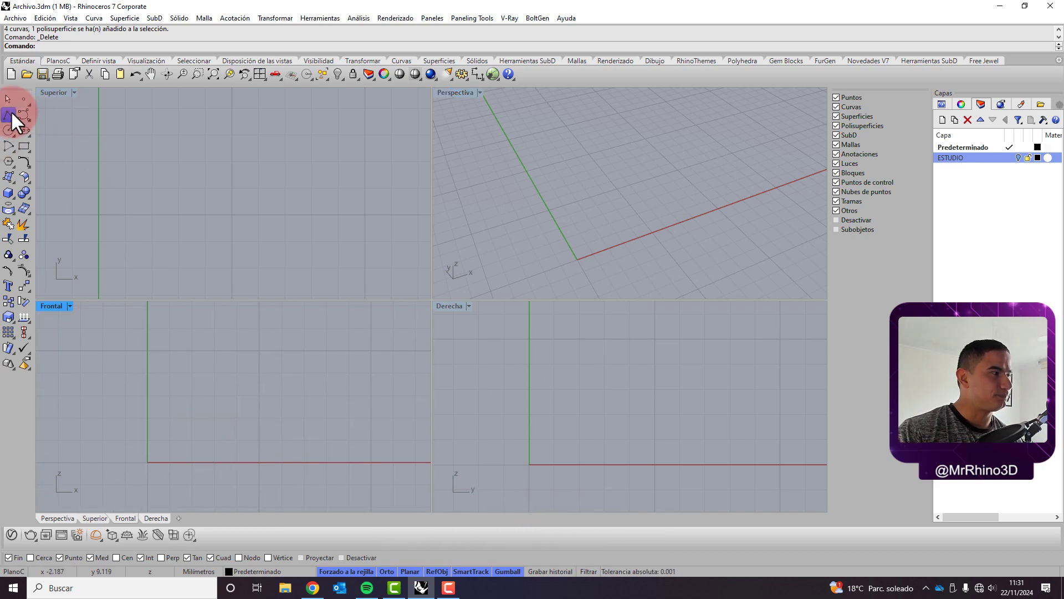
pyautogui.click(15, 112)
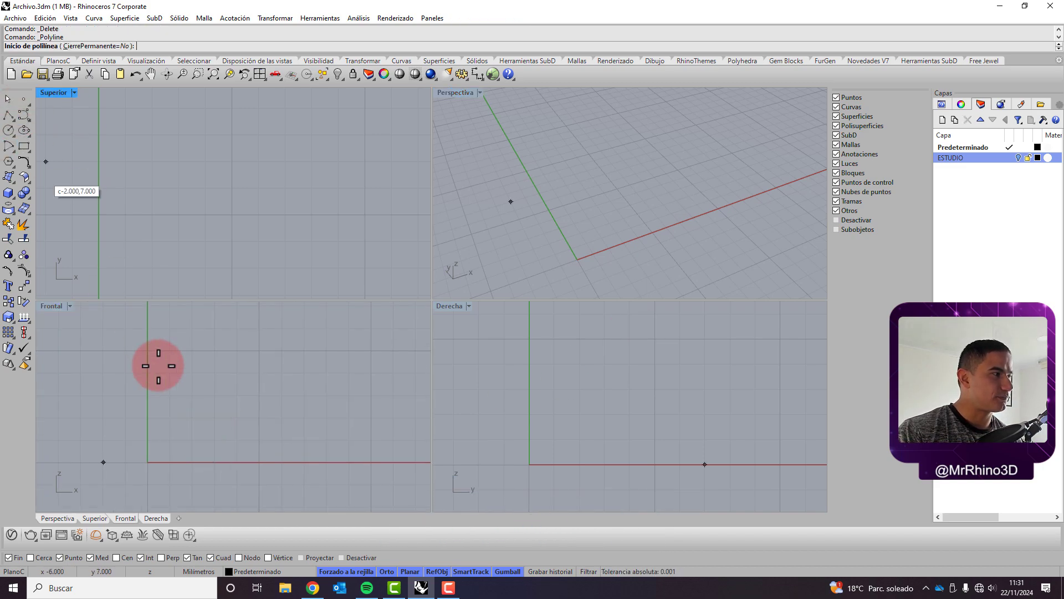
pyautogui.click(147, 463)
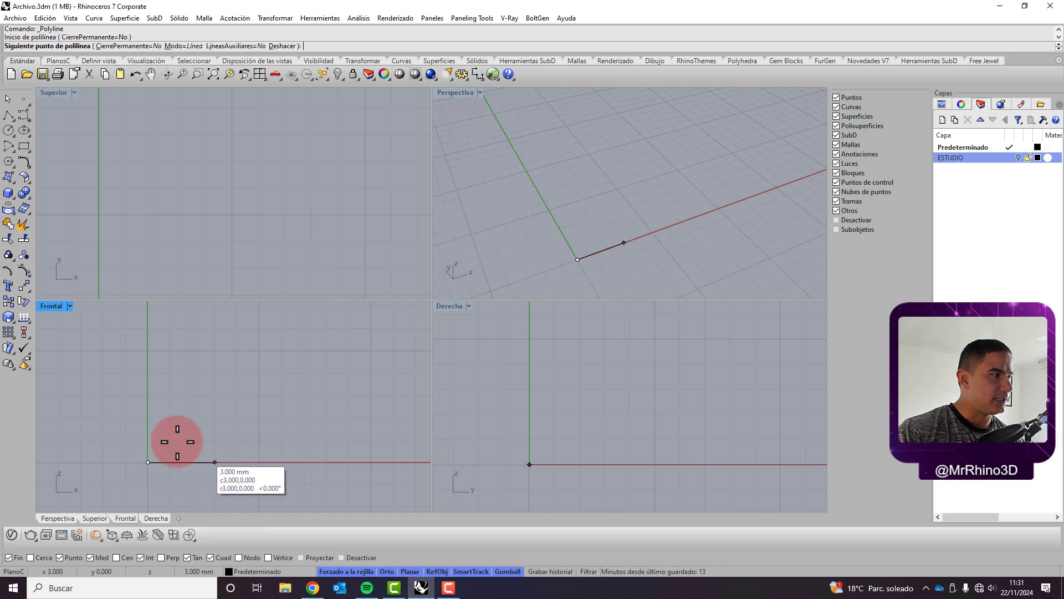
pyautogui.click(147, 351)
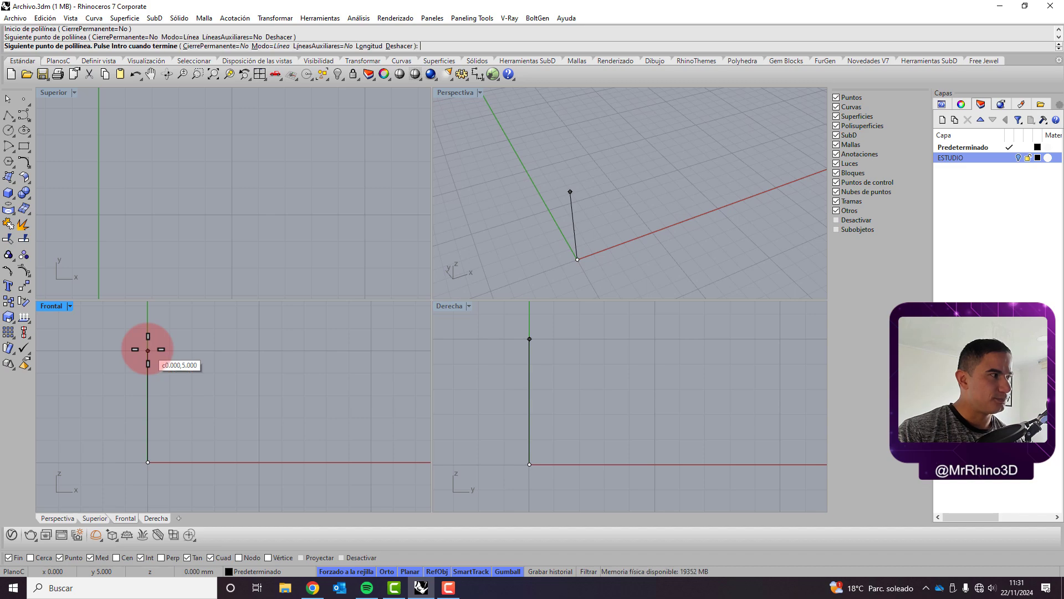
pyautogui.click(259, 351)
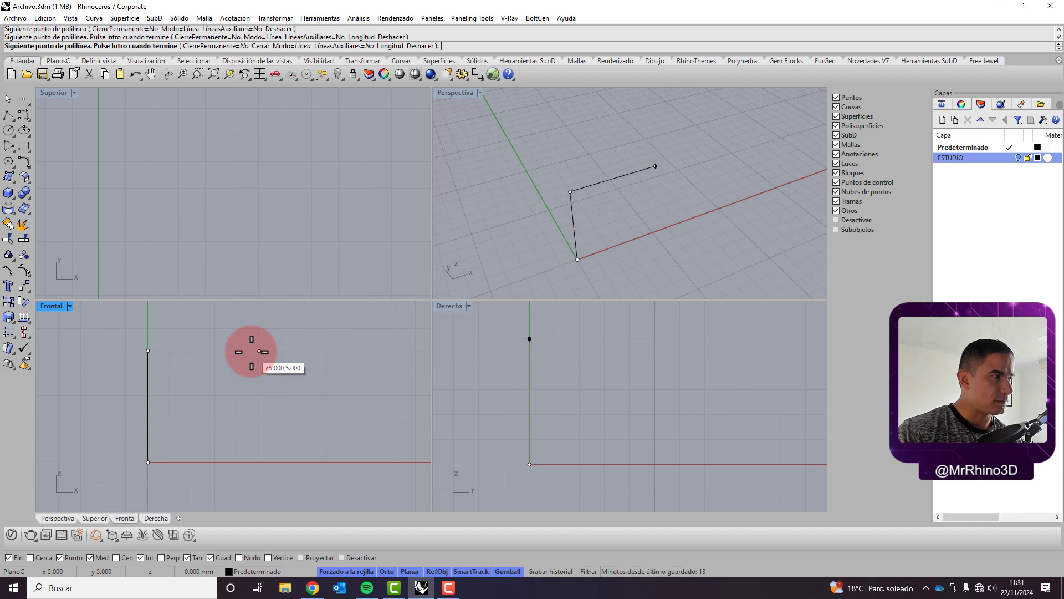
pyautogui.click(259, 462)
pyautogui.click(146, 461)
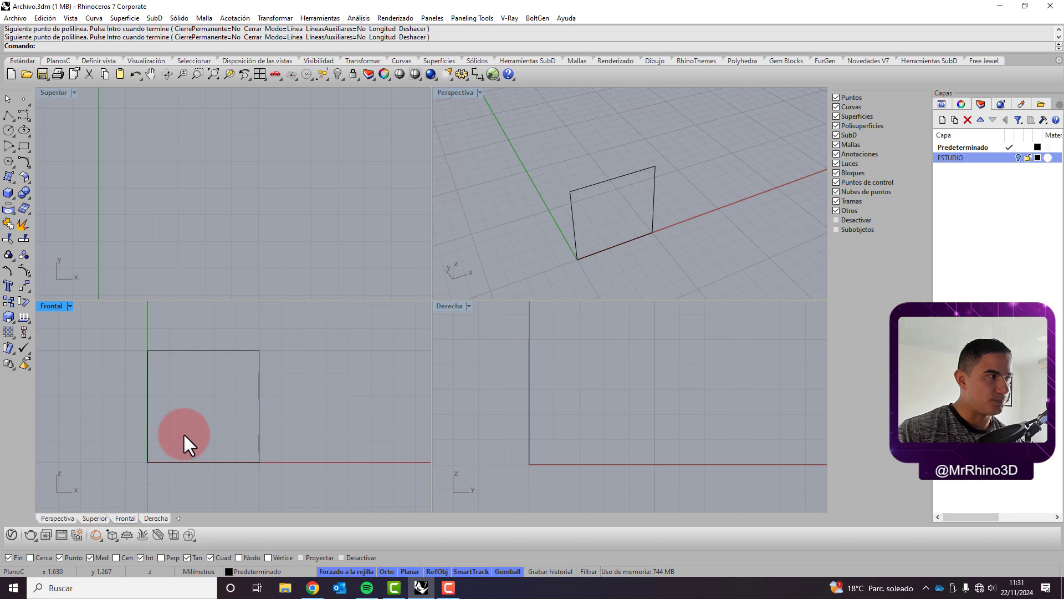
# Step: Draw a 0.8 mm horizontal line outward from the square's lower-right corner
pyautogui.scroll(3, 221, 423)
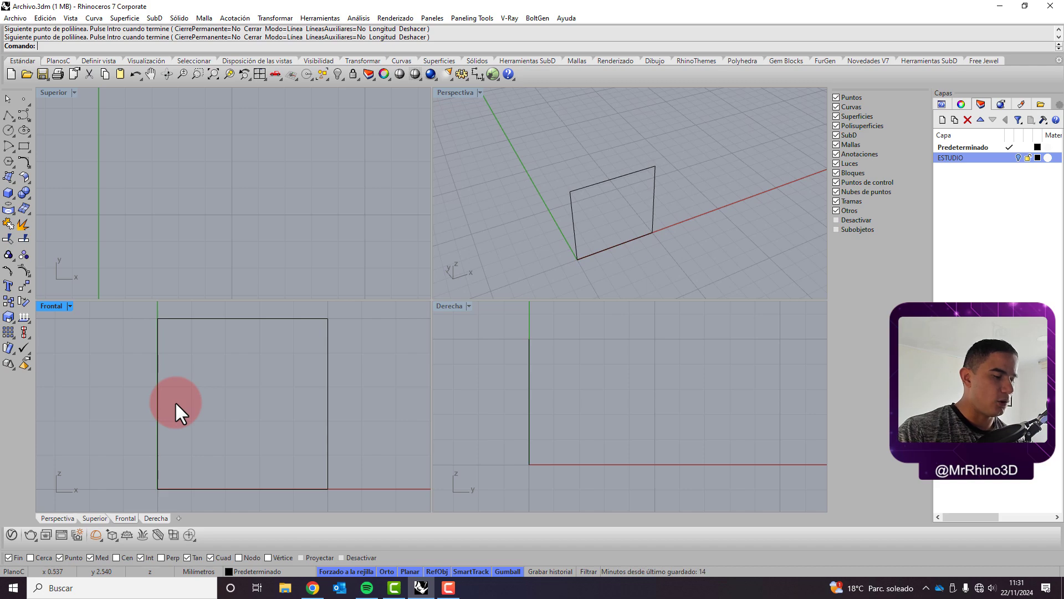
pyautogui.click(9, 114)
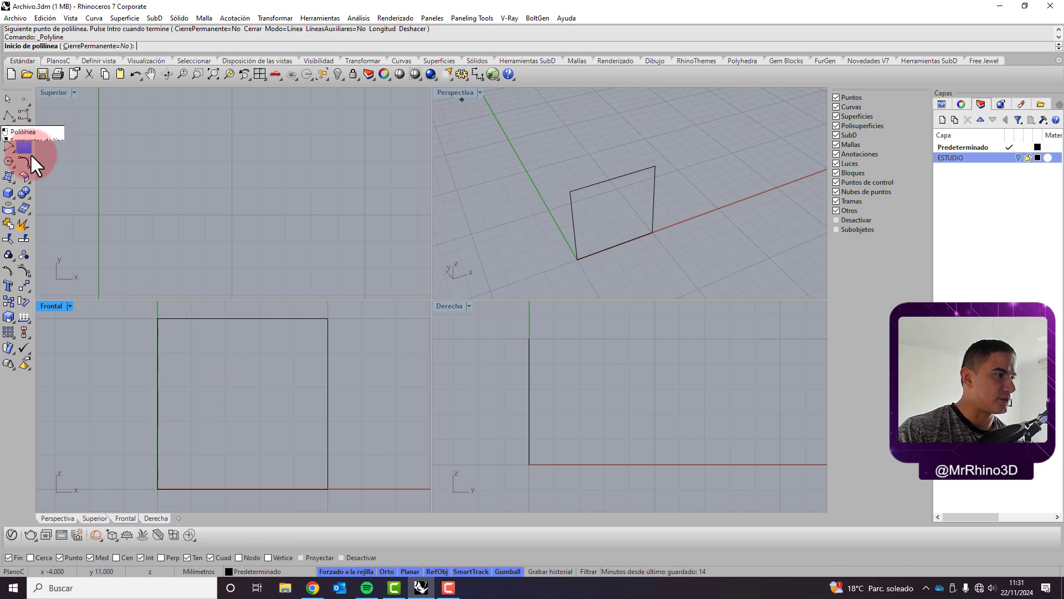
pyautogui.click(328, 489)
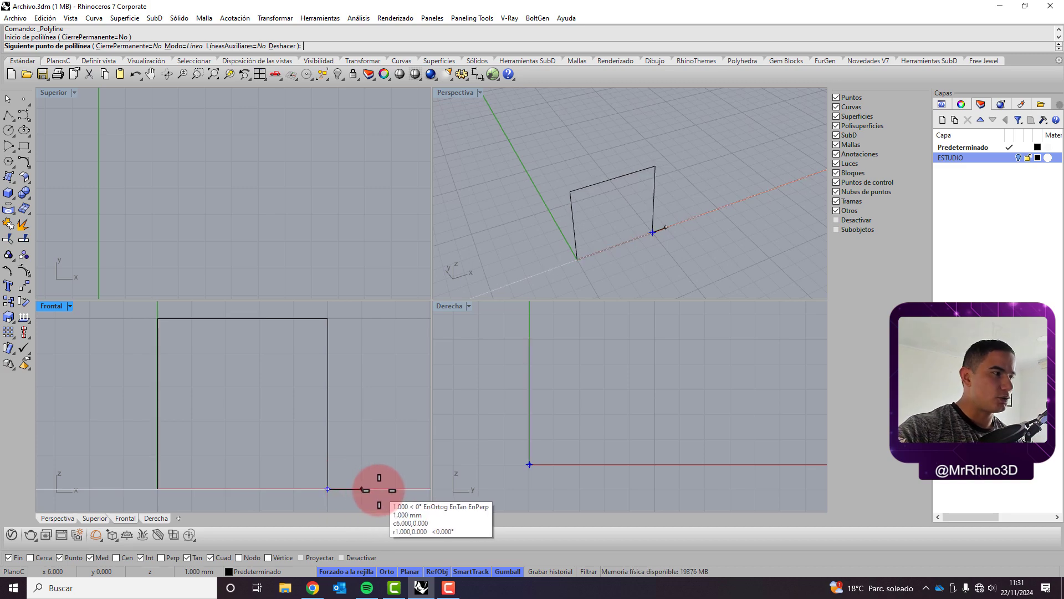
pyautogui.write('.8')
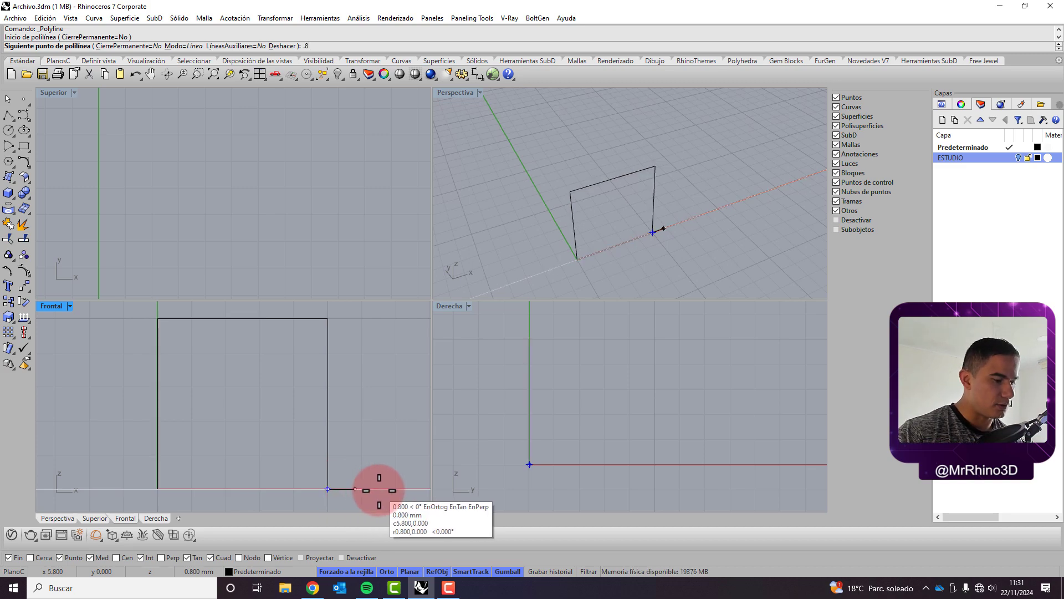
pyautogui.click(379, 490)
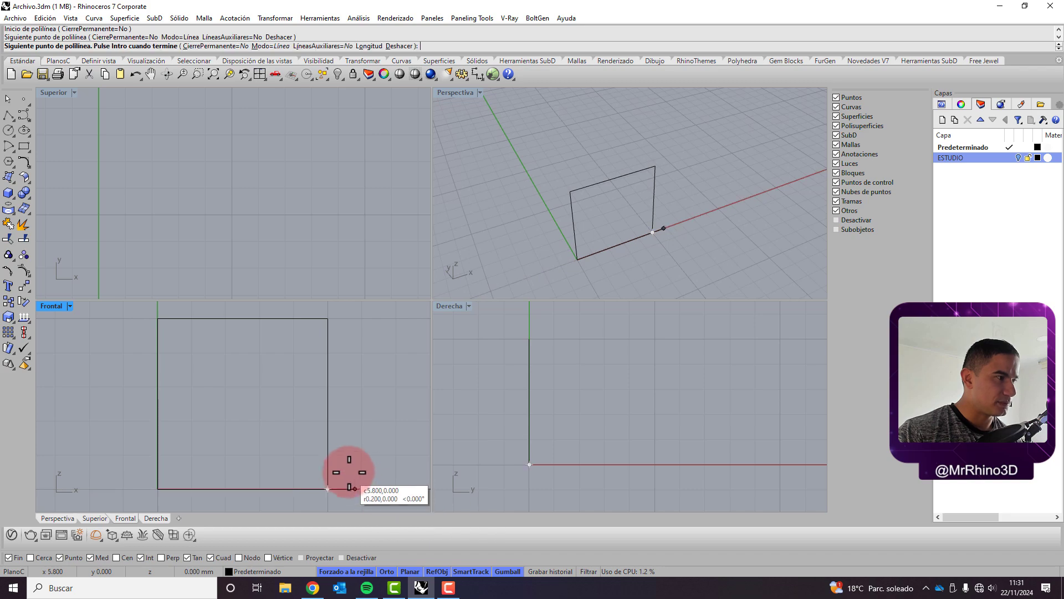
pyautogui.rightClick(344, 431)
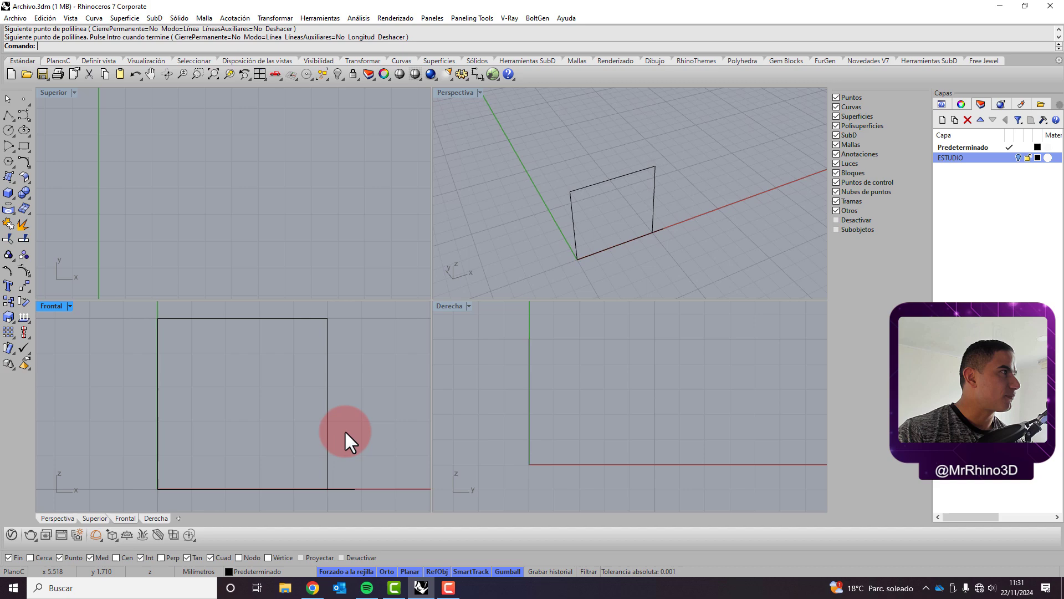
# Step: Draw a polyline 1.6 mm up from the square's lower-right corner and diagonally down to the outer end of the 0.8 mm line
pyautogui.click(9, 114)
pyautogui.click(328, 488)
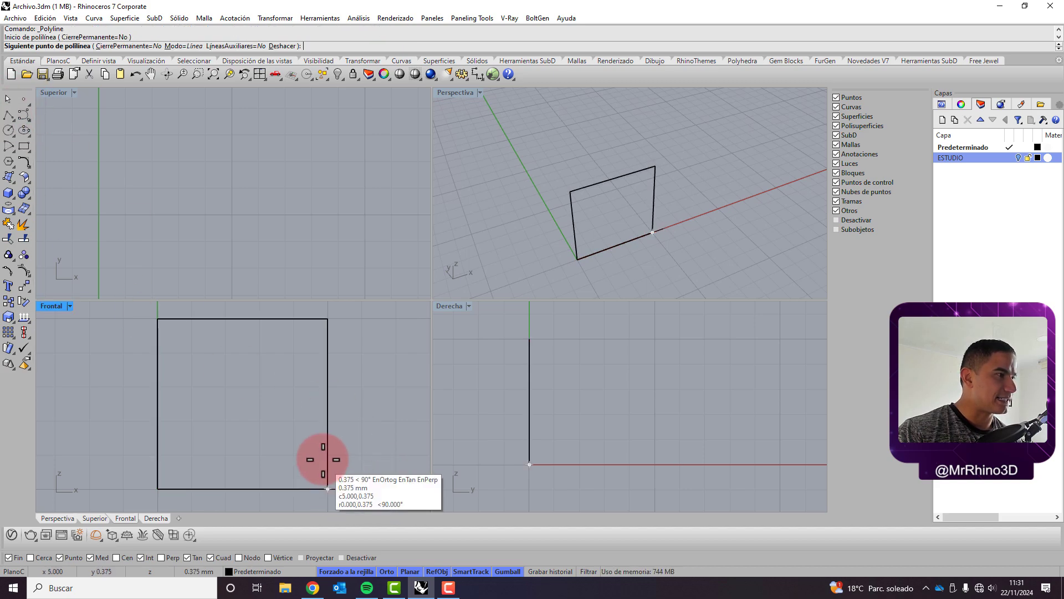
pyautogui.write('1.6')
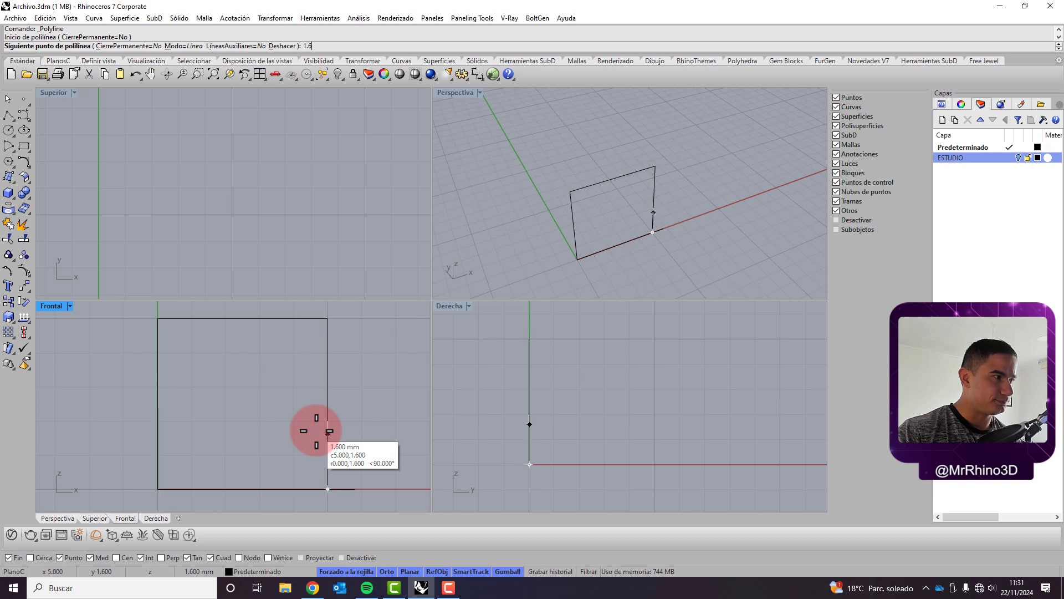
pyautogui.press('Return')
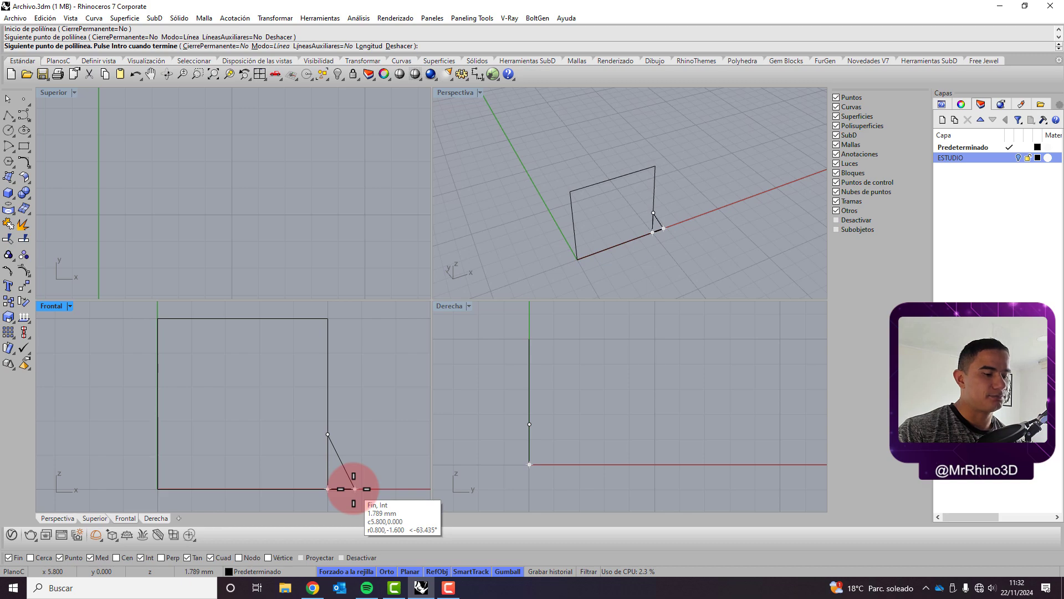
pyautogui.click(354, 488)
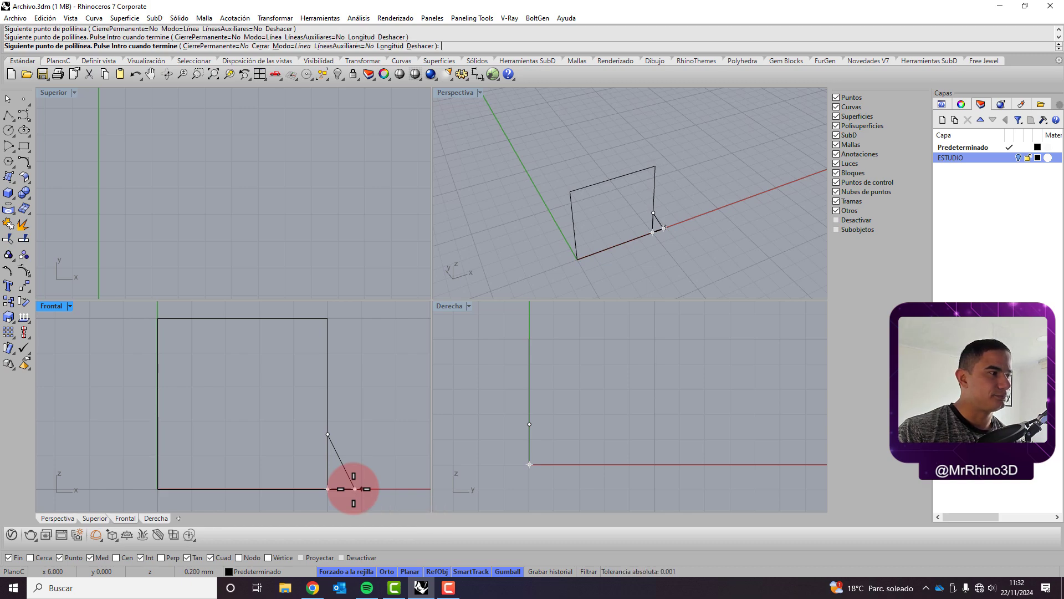
pyautogui.press('Return')
pyautogui.moveTo(367, 497); pyautogui.dragTo(246, 349)
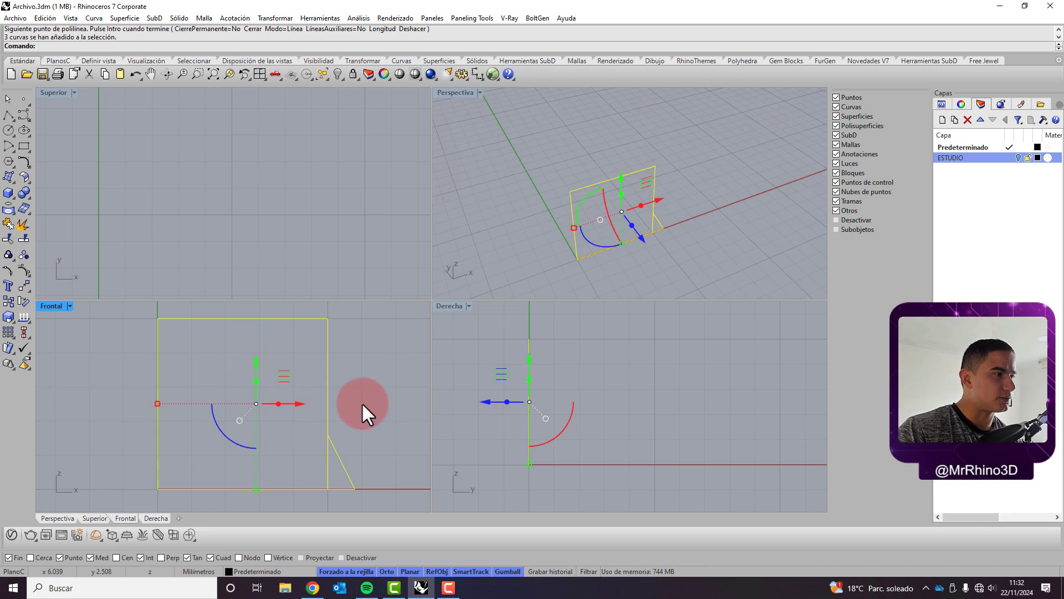
pyautogui.press('Escape')
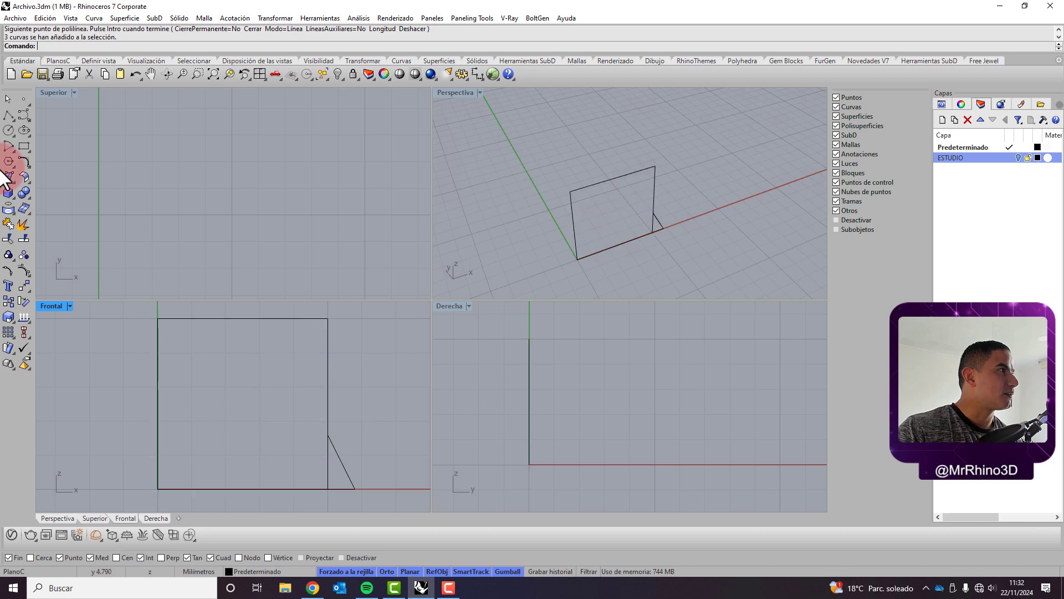
# Step: Draw a polyline from the top of the triangle 1 mm inward, and straight up to the square's top edge
pyautogui.click(8, 114)
pyautogui.click(328, 435)
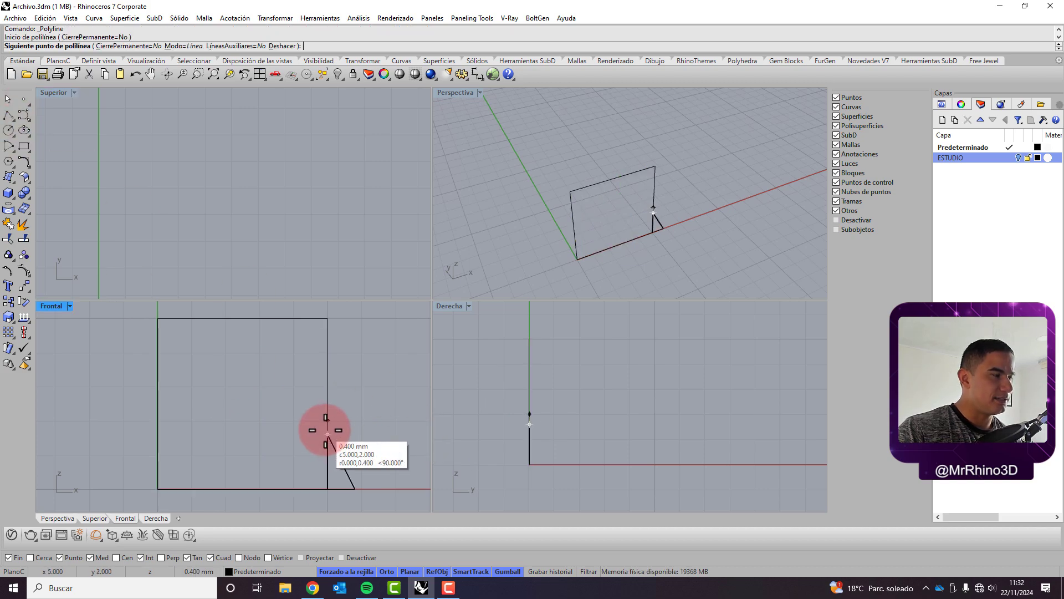
pyautogui.write('1')
pyautogui.press('Return')
pyautogui.click(260, 434)
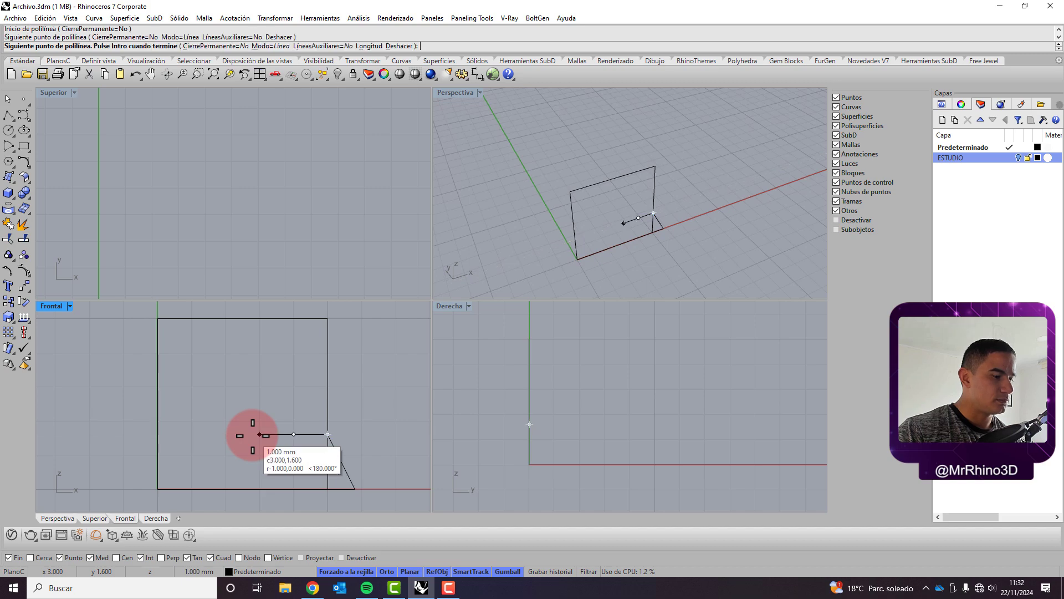
pyautogui.click(294, 319)
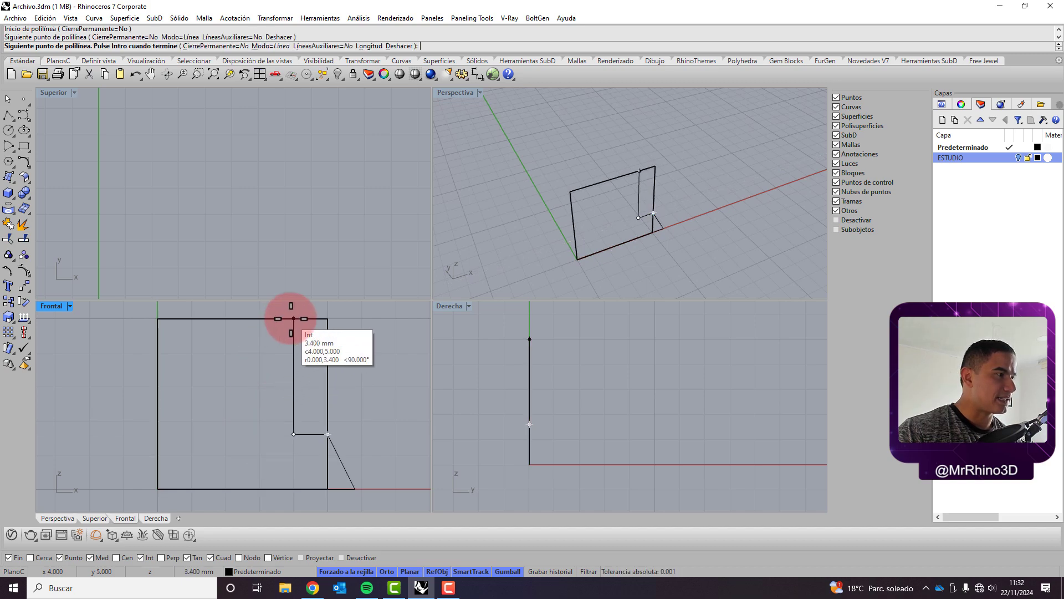
pyautogui.press('Return')
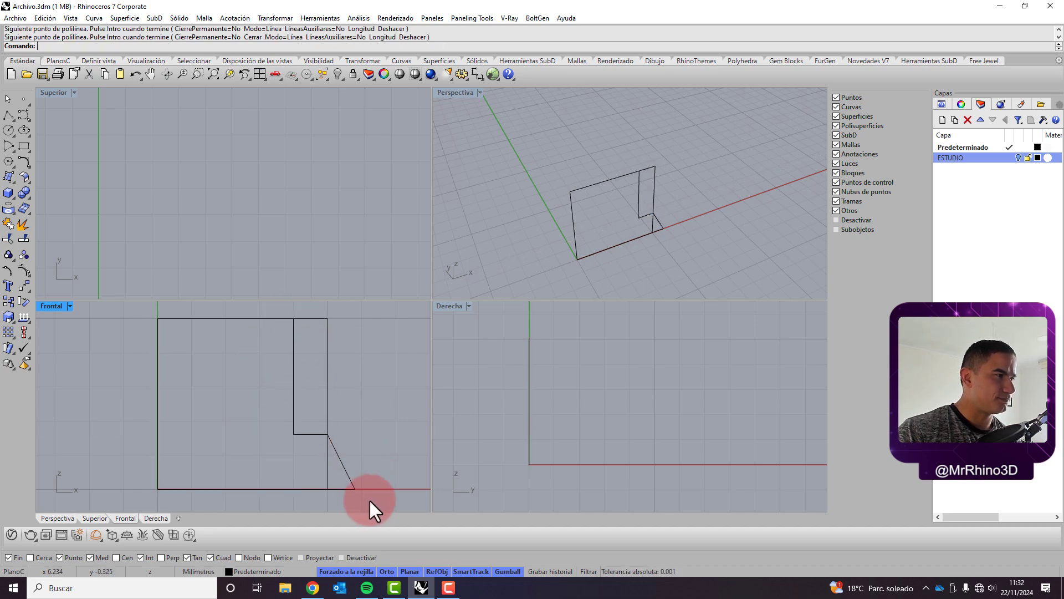
# Step: Combine the four curves into one stepped profile with Curve Boolean, keeping the main body and small triangle regions without the upper-right strip
pyautogui.scroll(3, 328, 443)
pyautogui.scroll(-5, 310, 388)
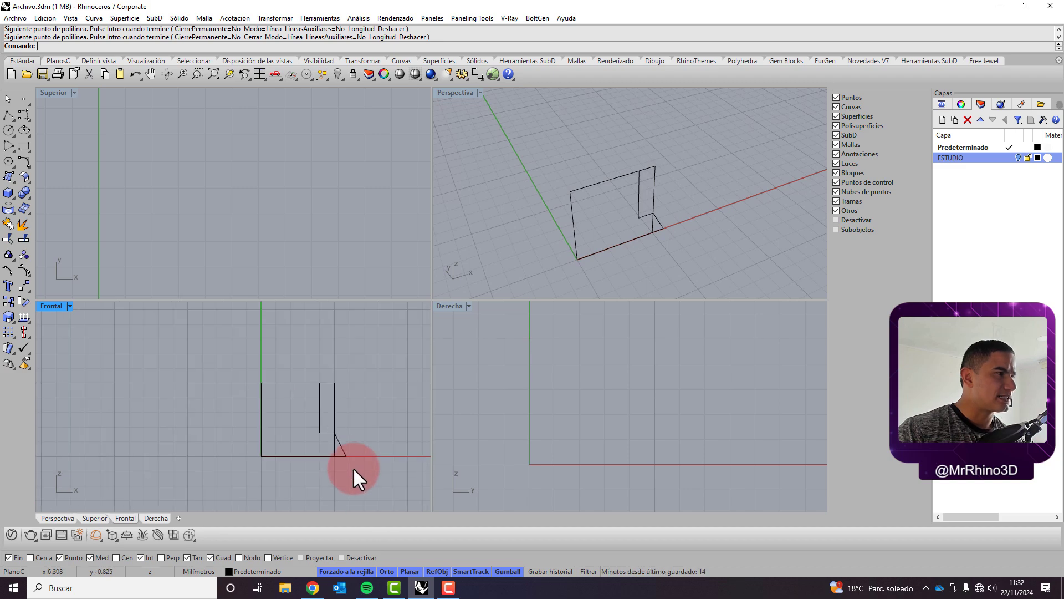
pyautogui.moveTo(352, 467); pyautogui.dragTo(198, 323)
pyautogui.scroll(2, 296, 377)
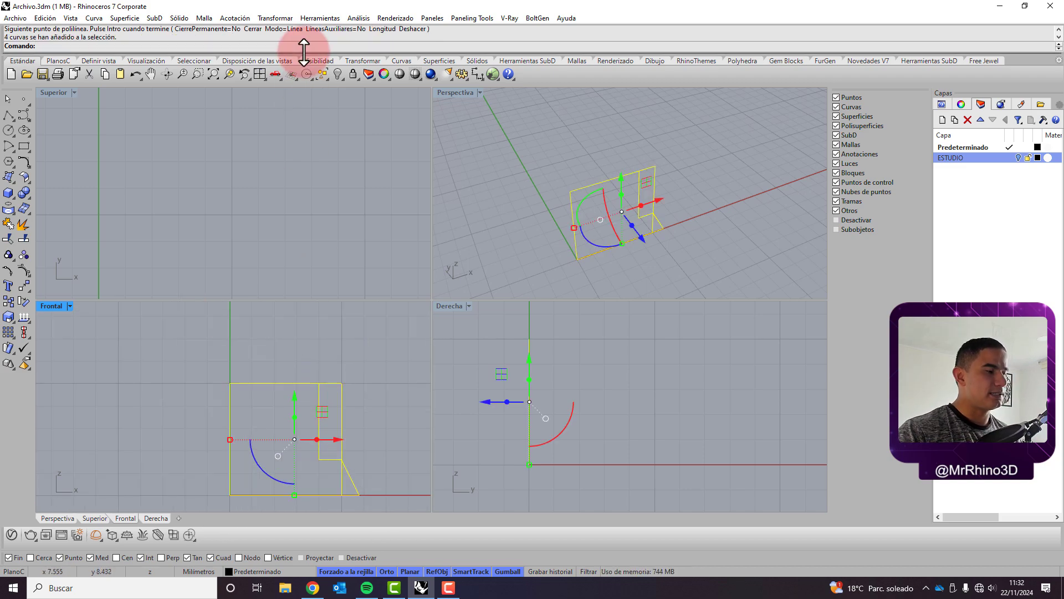
pyautogui.press('Up')
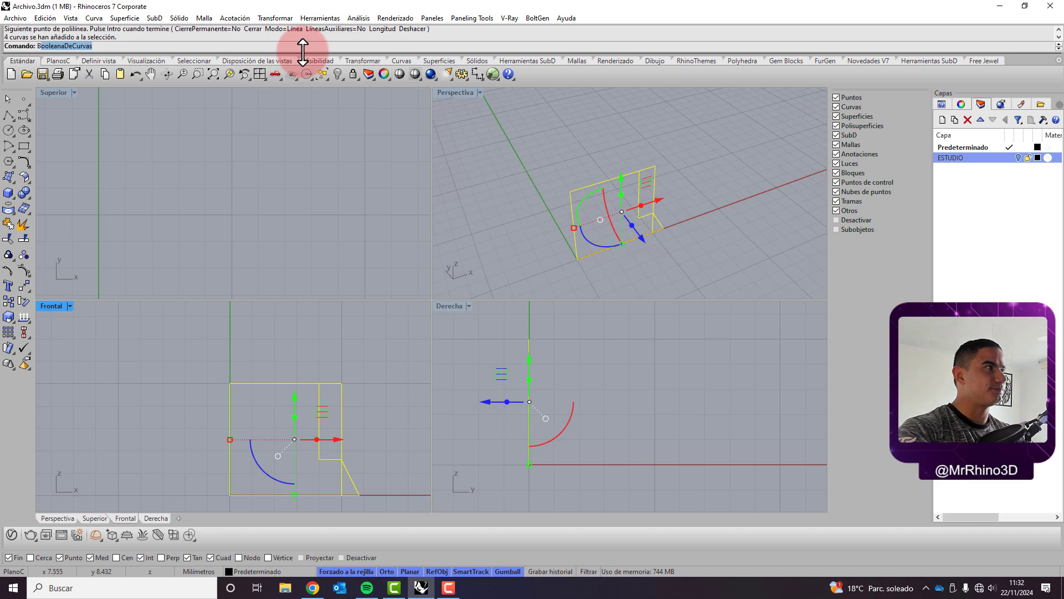
pyautogui.press('Return')
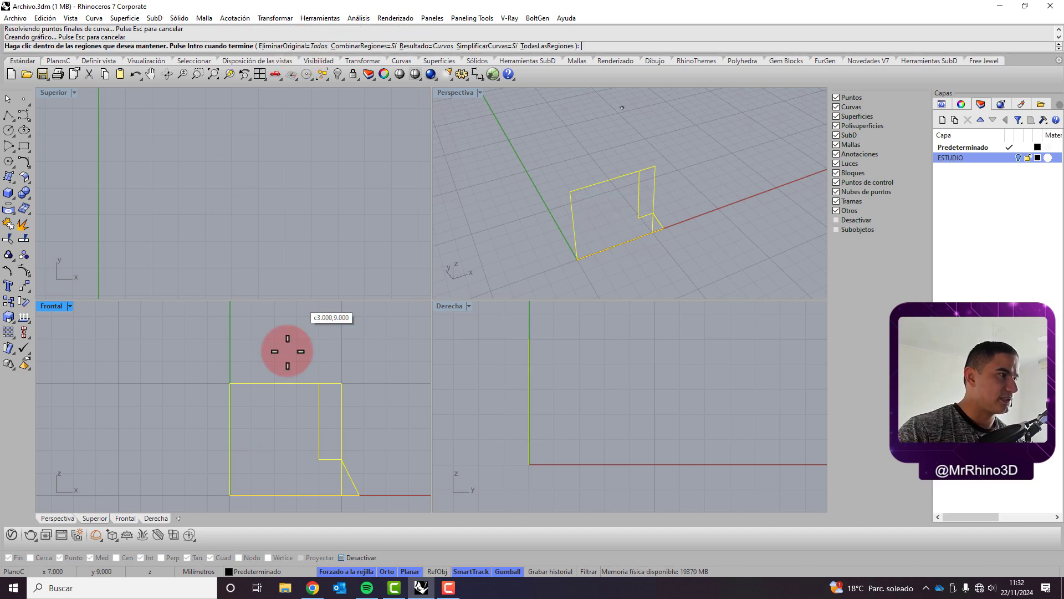
pyautogui.click(263, 457)
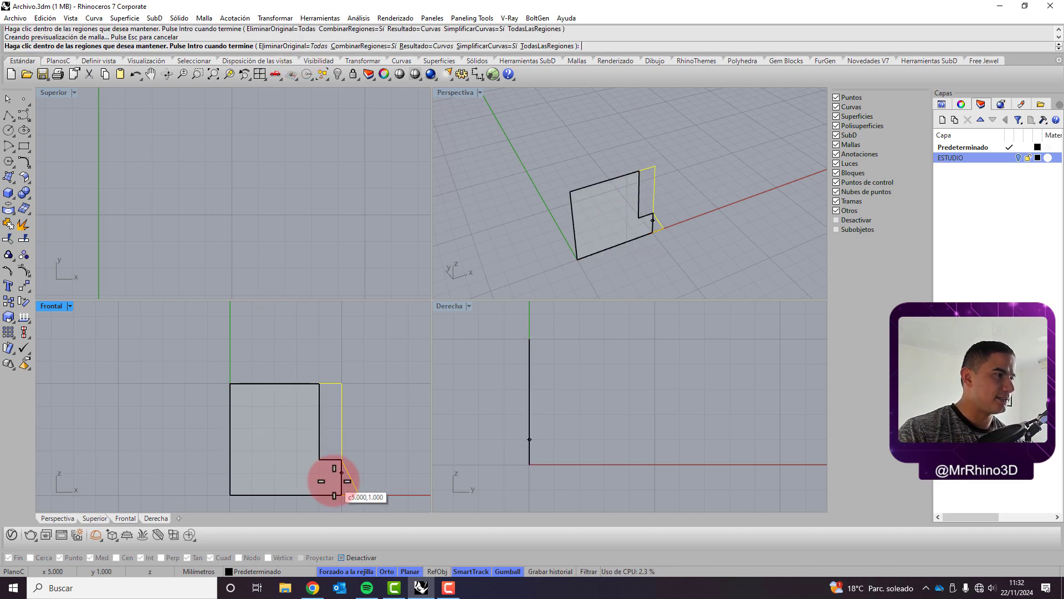
pyautogui.scroll(4, 342, 487)
pyautogui.click(346, 571)
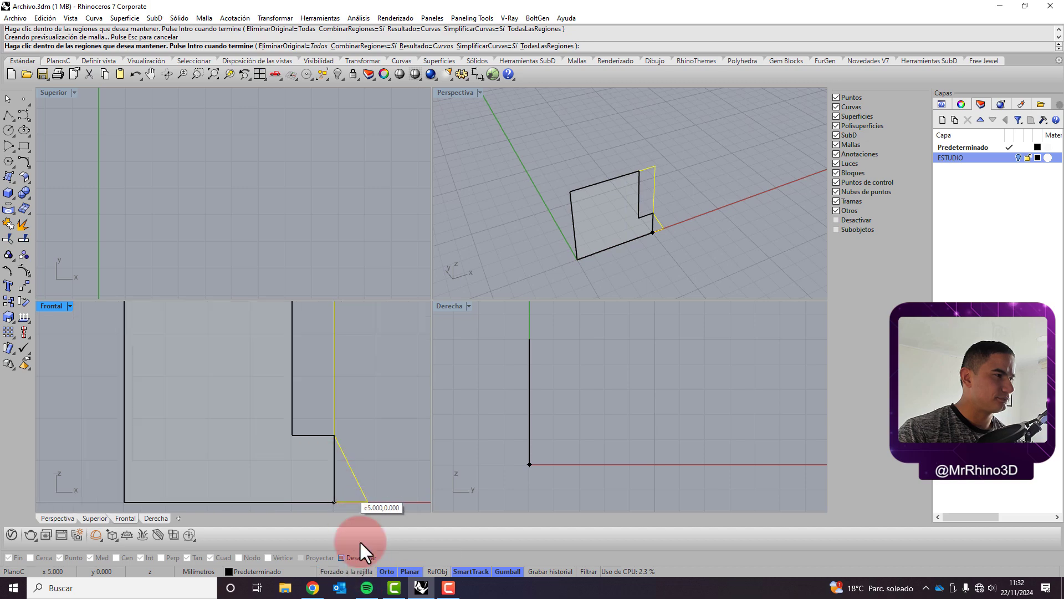
pyautogui.click(336, 489)
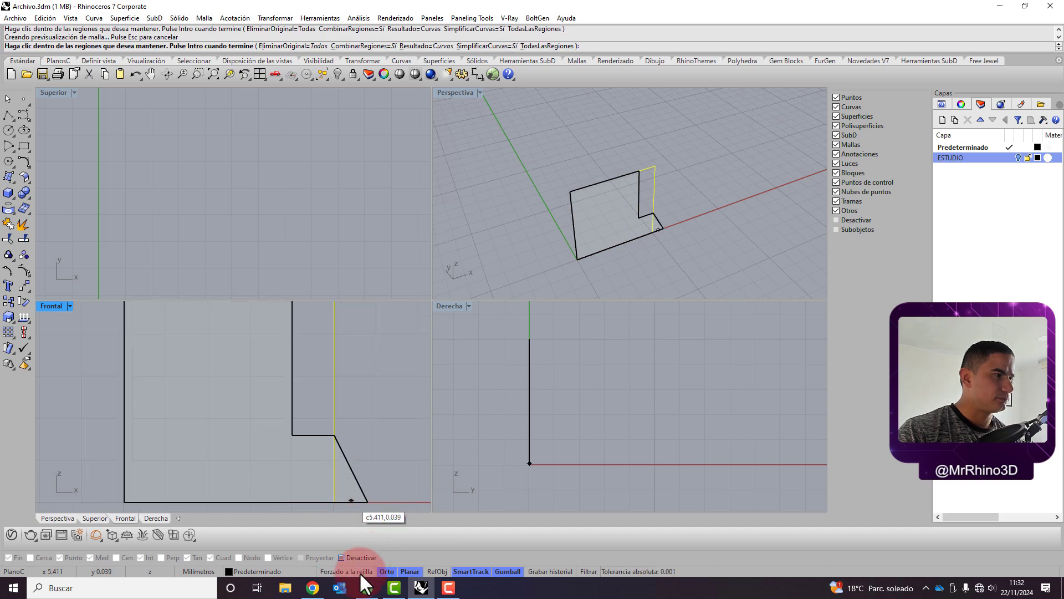
pyautogui.click(359, 571)
pyautogui.rightClick(344, 404)
# Step: Extrude the stepped profile as a straight solid to one side only, about 8 mm deep, with both-sides extrusion turned off
pyautogui.scroll(-3, 346, 407)
pyautogui.moveTo(350, 409); pyautogui.dragTo(273, 442, button='right')
pyautogui.moveTo(696, 257); pyautogui.dragTo(576, 251, button='right')
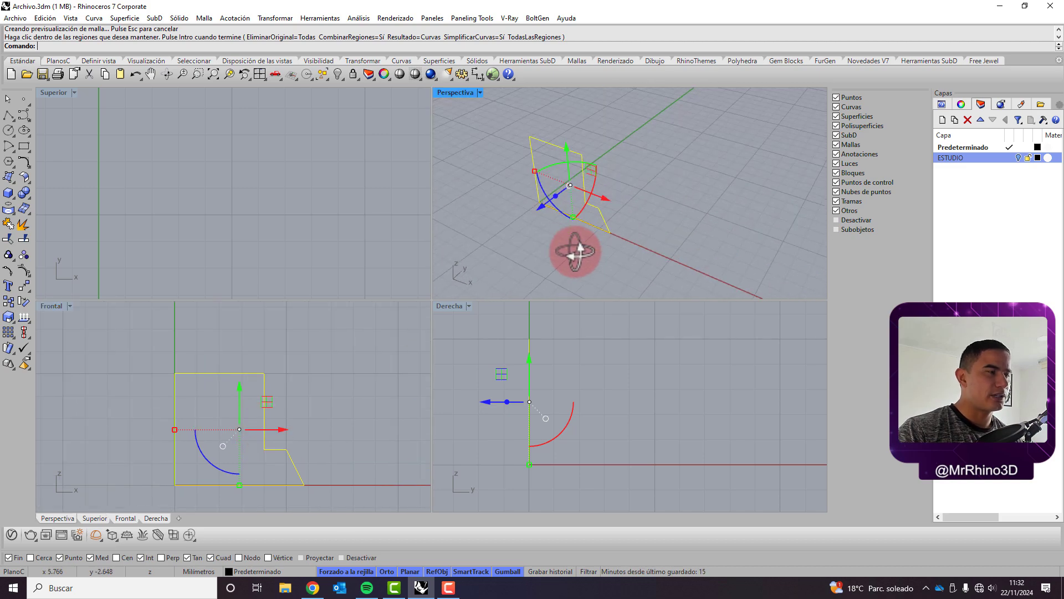
pyautogui.click(169, 18)
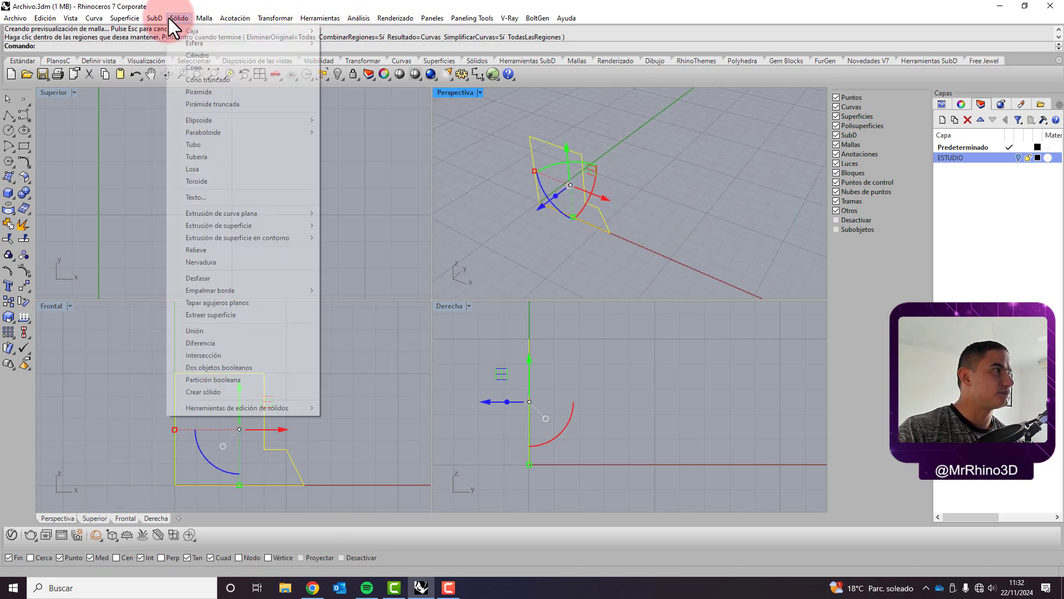
pyautogui.moveTo(248, 208)
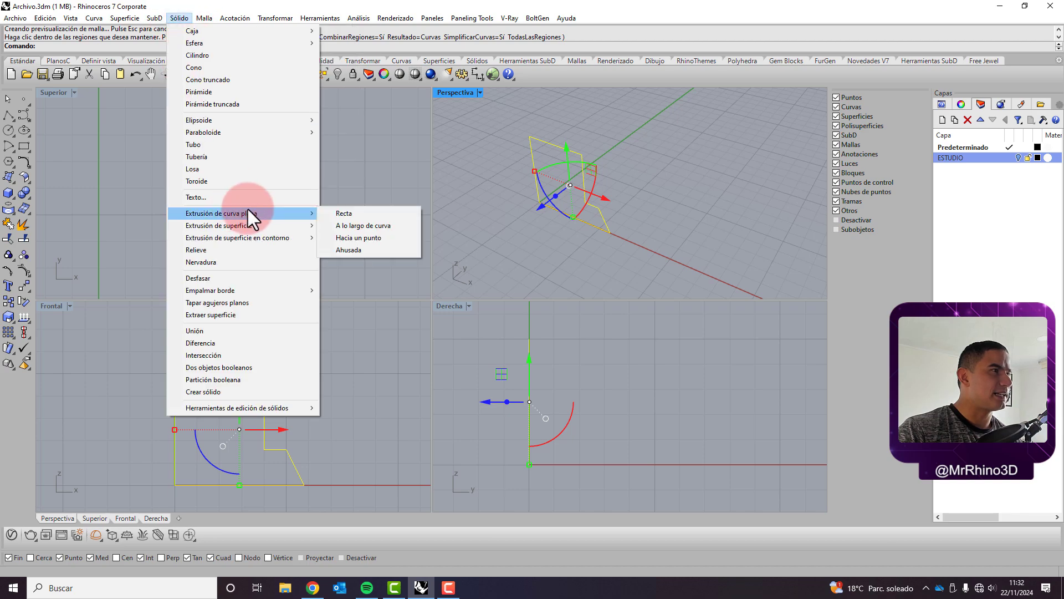
pyautogui.click(354, 215)
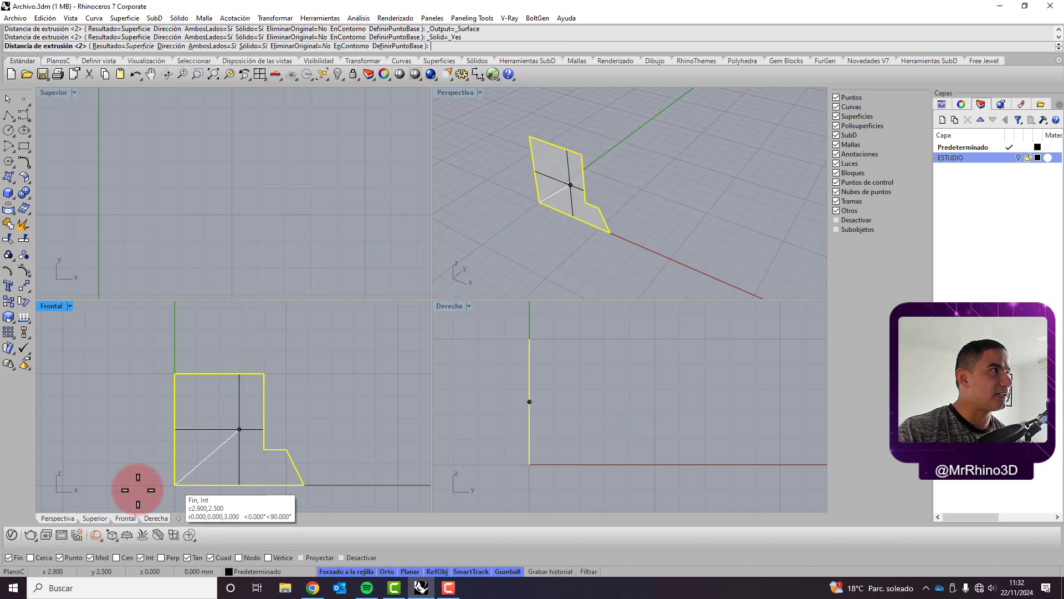
pyautogui.click(197, 46)
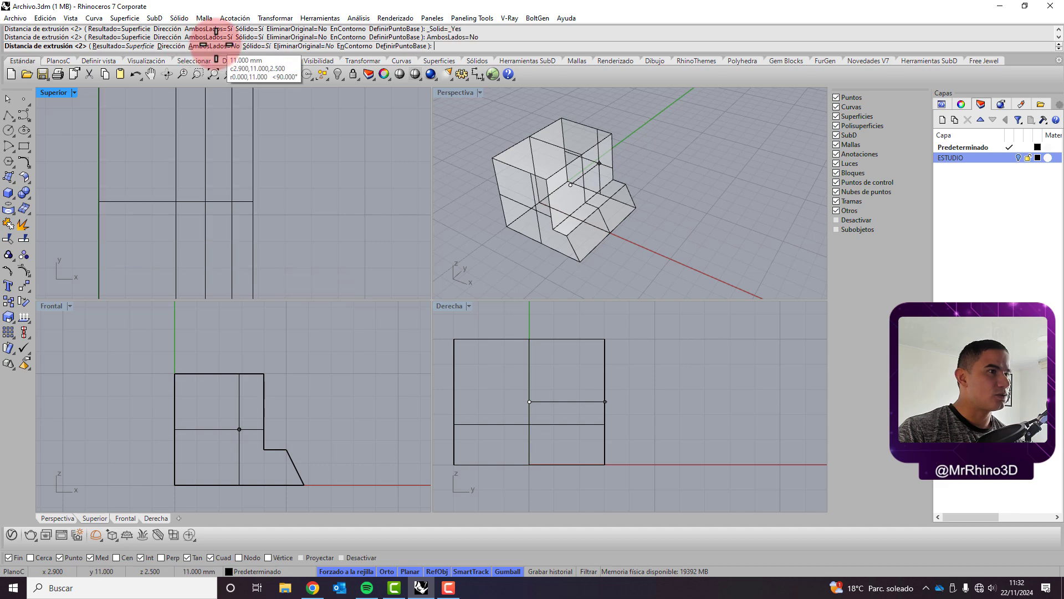
pyautogui.click(728, 342)
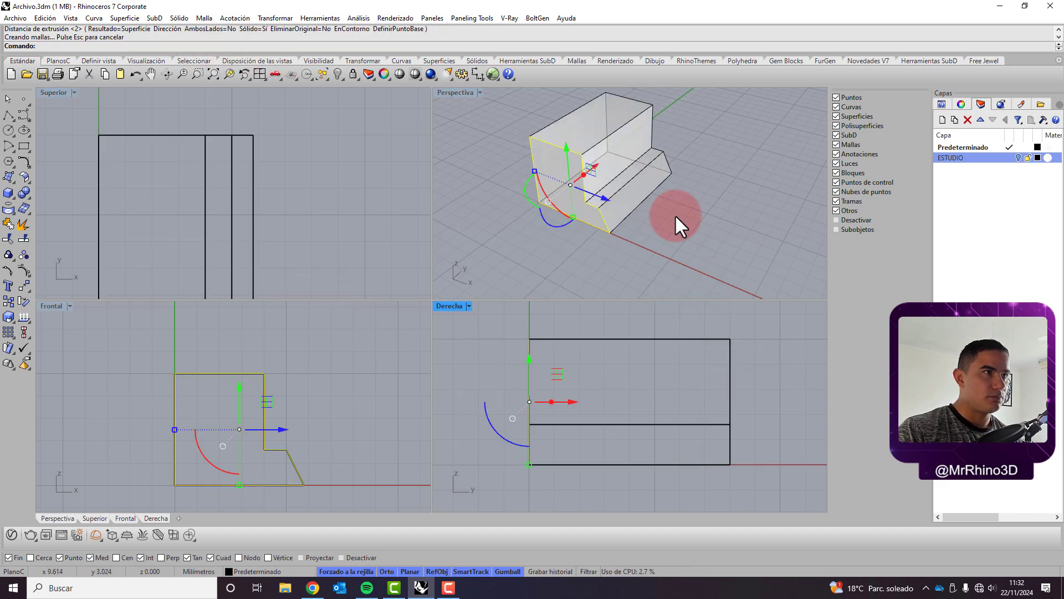
# Step: Draw a circle of radius 2.5 mm in the Right view, centred on the midpoint of the solid's top edge
pyautogui.click(665, 256)
pyautogui.keyDown('ctrl'); pyautogui.moveTo(665, 256); pyautogui.dragTo(629, 155, button='right'); pyautogui.keyUp('ctrl')
pyautogui.moveTo(637, 399); pyautogui.dragTo(616, 408, button='right')
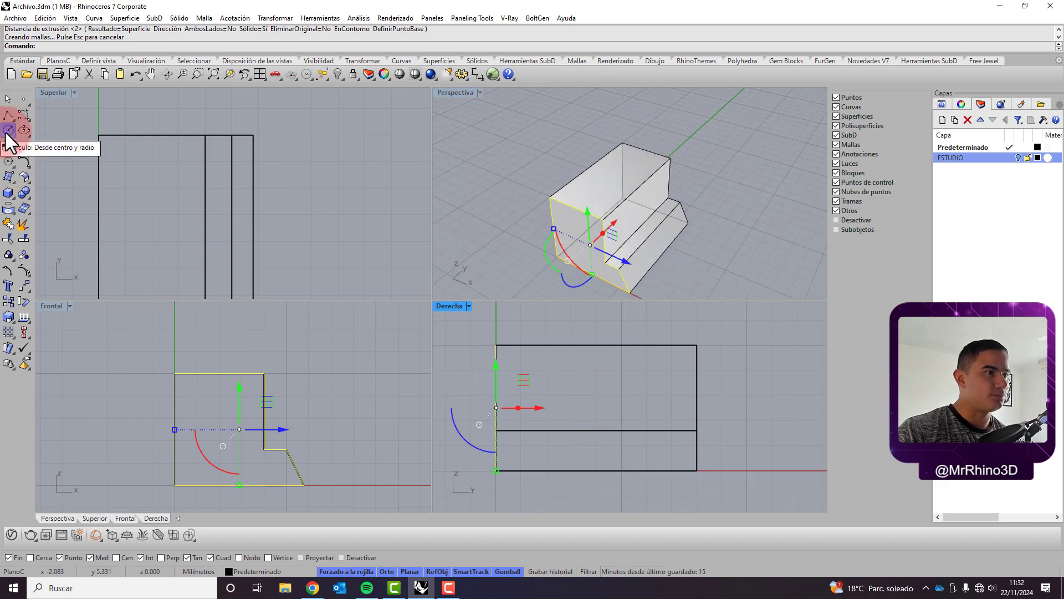
pyautogui.click(8, 130)
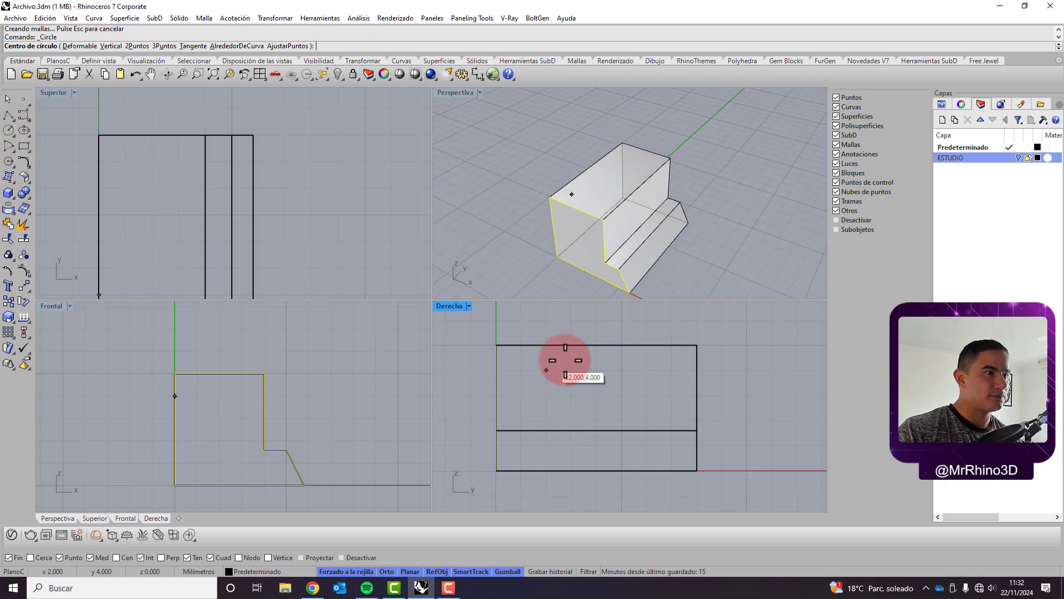
pyautogui.click(597, 344)
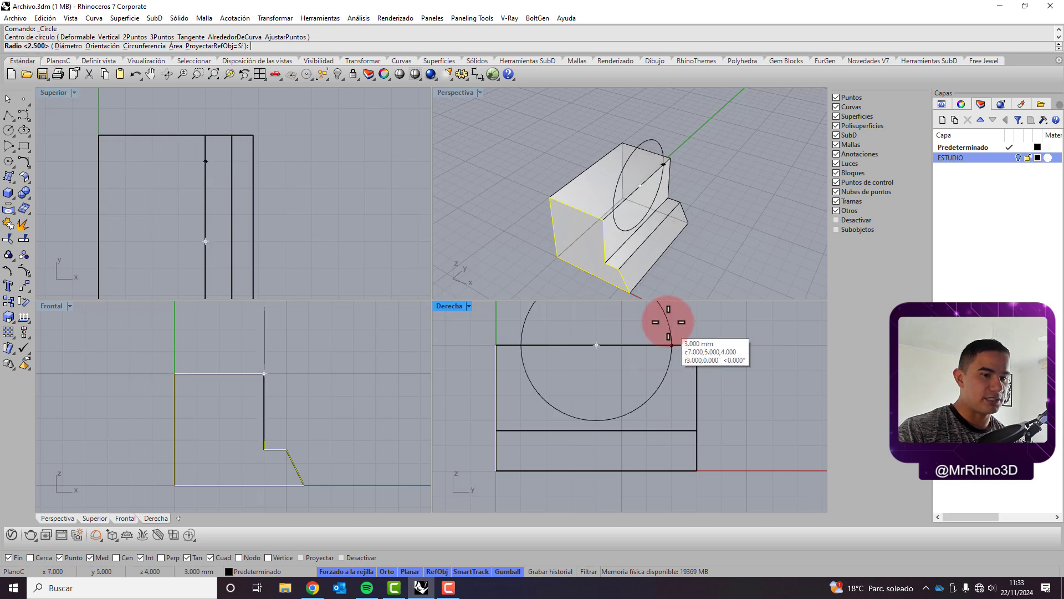
pyautogui.write('2.5')
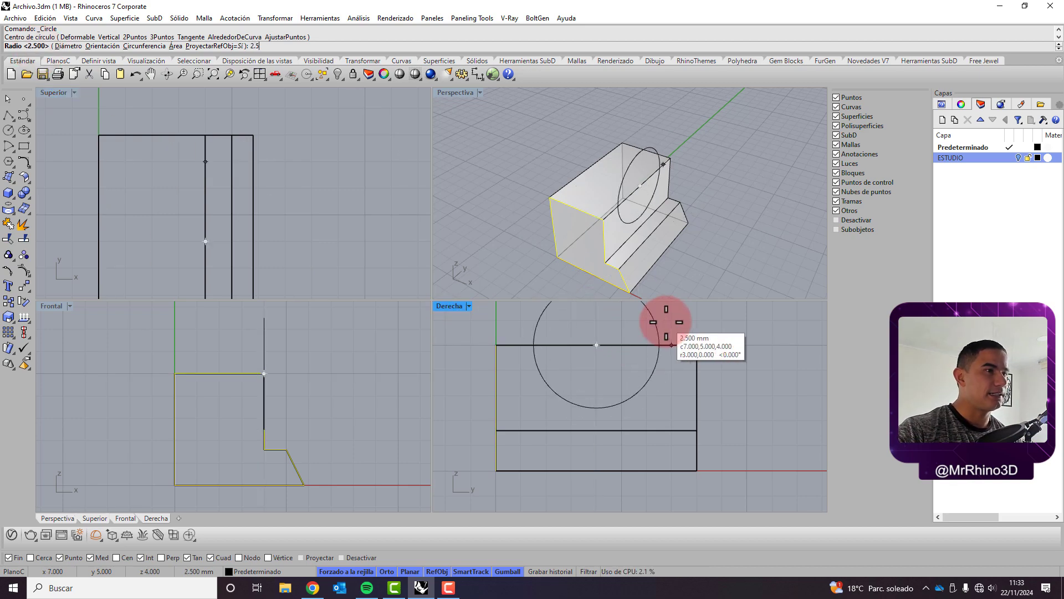
pyautogui.press('Return')
pyautogui.click(663, 328)
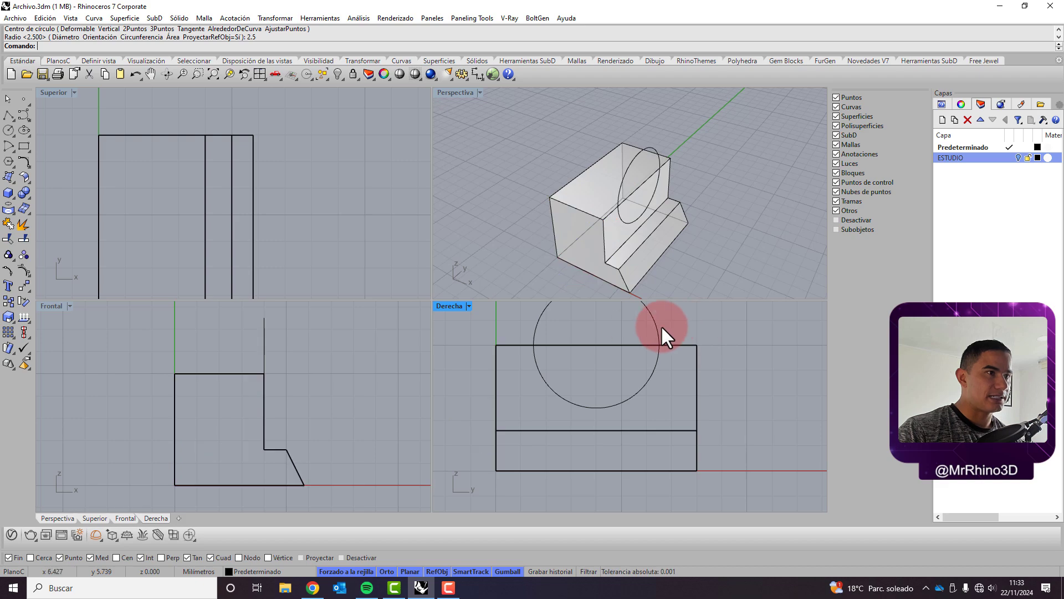
# Step: Cut the circle's shape through the solid's upper block with CrearAgujero, to a depth of about 9 mm
pyautogui.click(657, 324)
pyautogui.moveTo(445, 50); pyautogui.dragTo(445, 48)
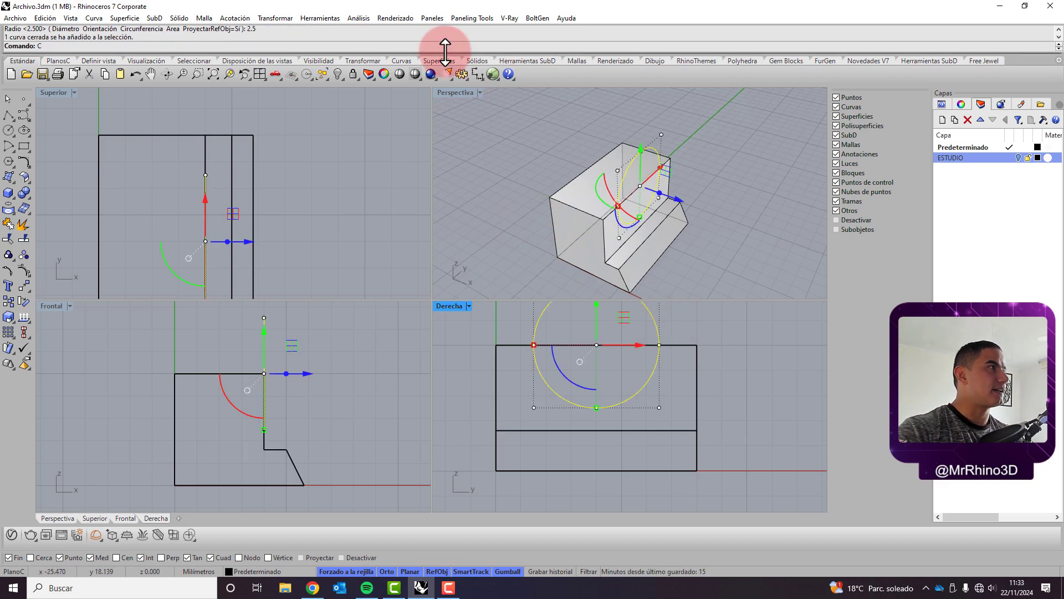
pyautogui.write('rearAgujero')
pyautogui.press('Return')
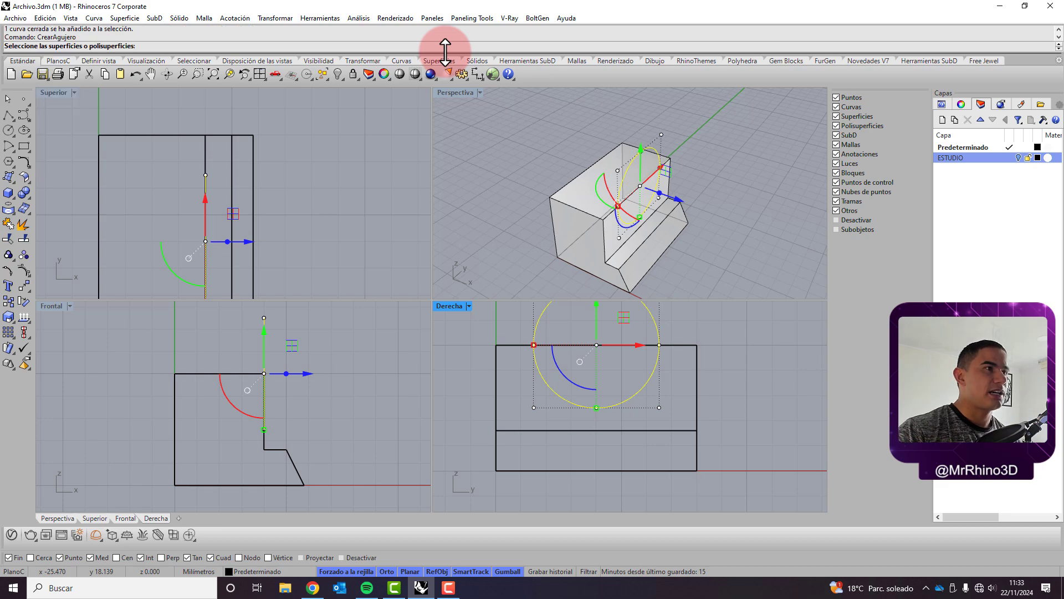
pyautogui.click(579, 201)
pyautogui.press('Return')
pyautogui.click(526, 166)
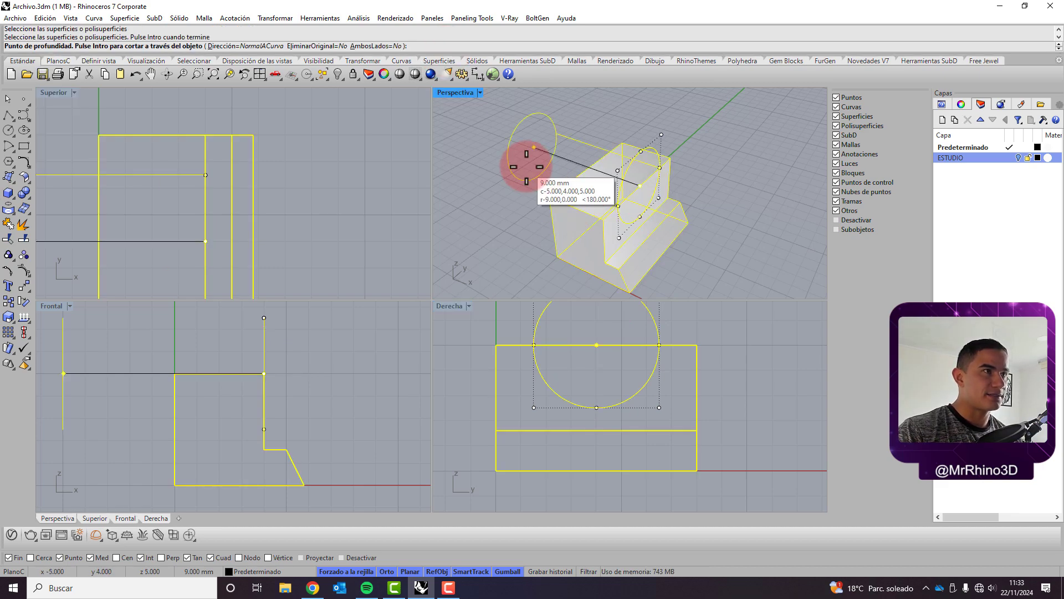
# Step: Draw a closed polyline 2 mm wide and 1.2 mm deep in the Front view, hanging centred from the solid's top edge
pyautogui.moveTo(670, 216); pyautogui.dragTo(637, 221, button='right')
pyautogui.scroll(4, 214, 383)
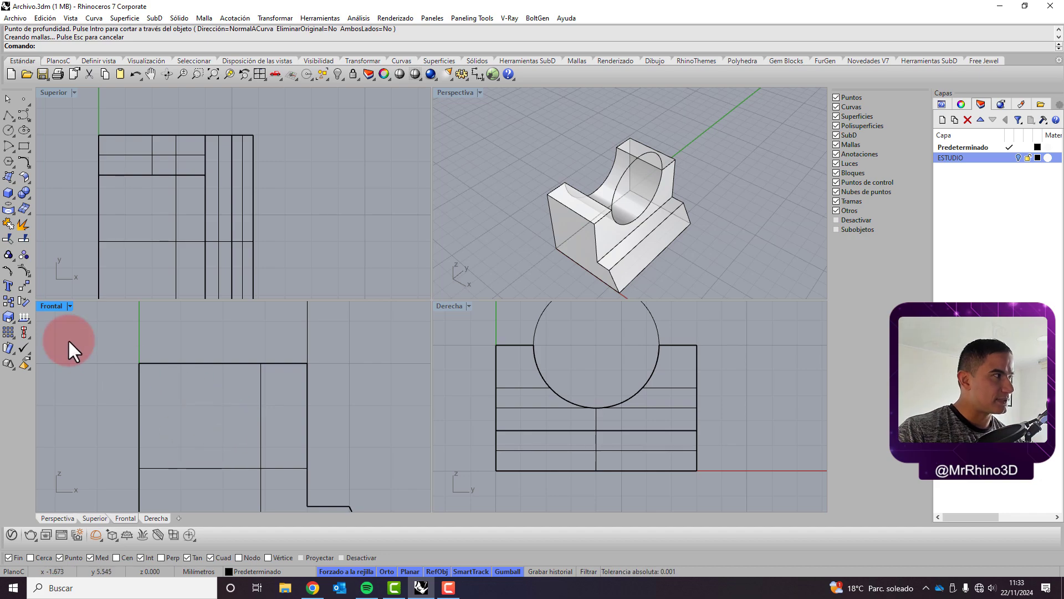
pyautogui.click(9, 115)
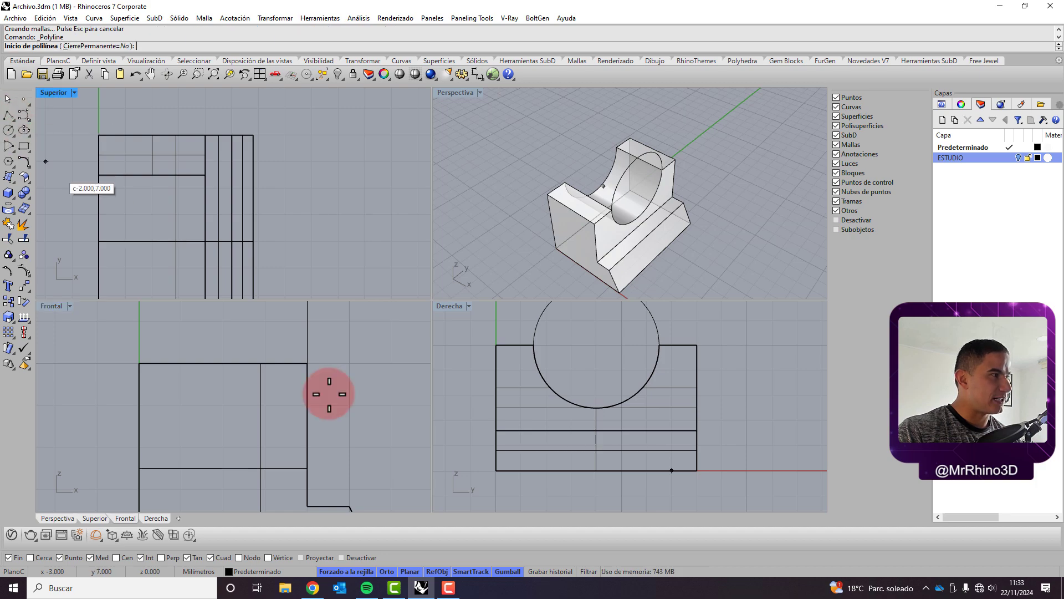
pyautogui.click(223, 363)
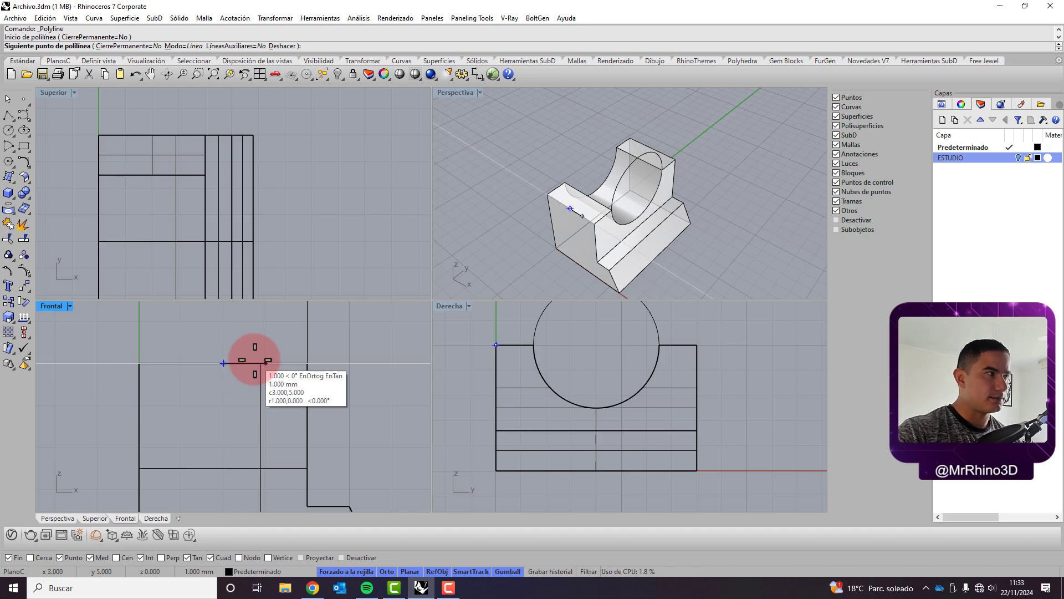
pyautogui.write('1')
pyautogui.press('Return')
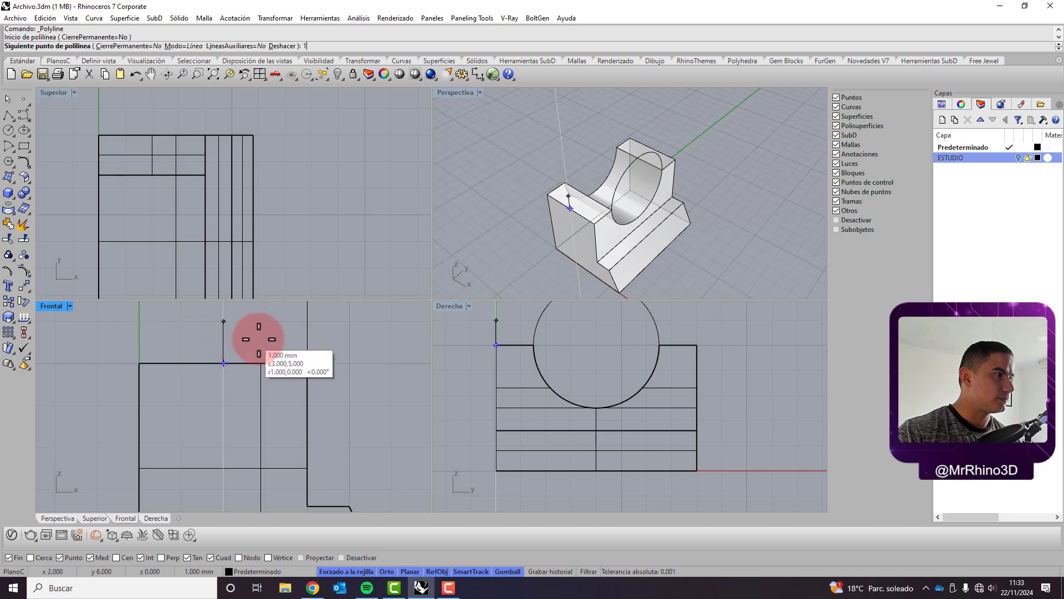
pyautogui.click(273, 372)
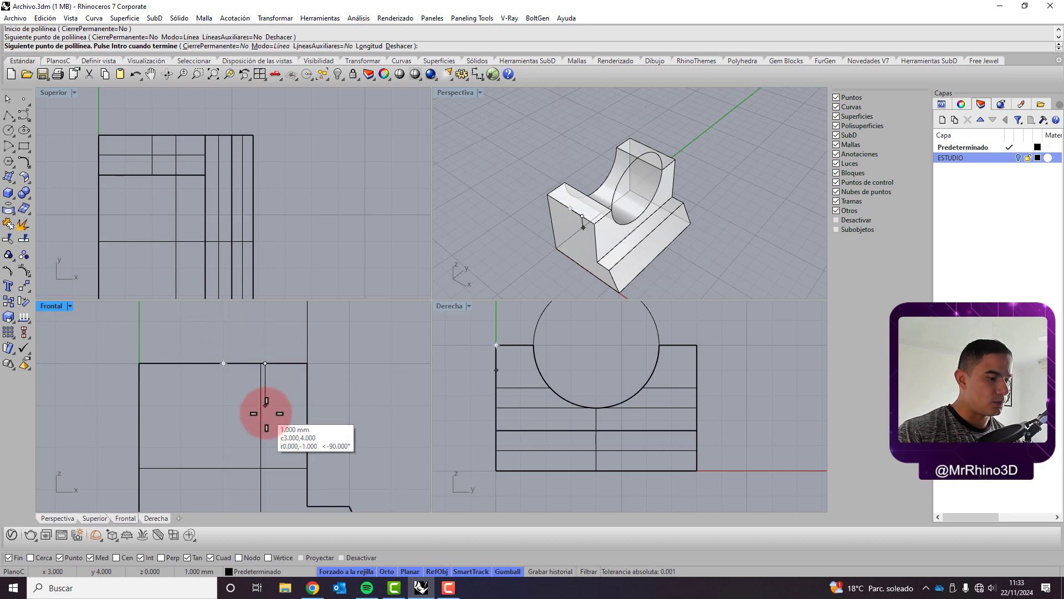
pyautogui.write('1.2')
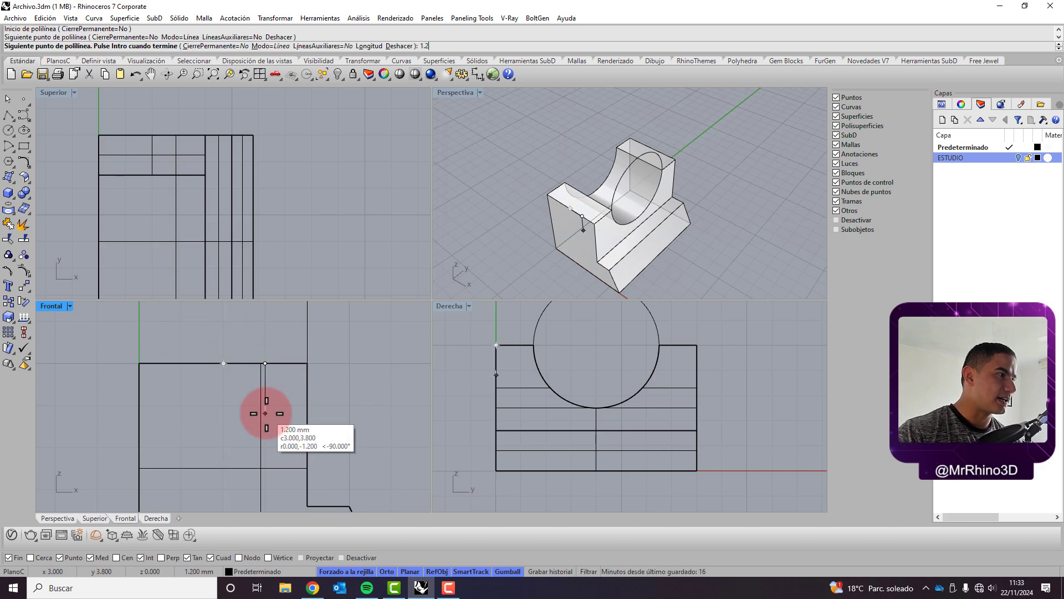
pyautogui.press('Return')
pyautogui.click(265, 408)
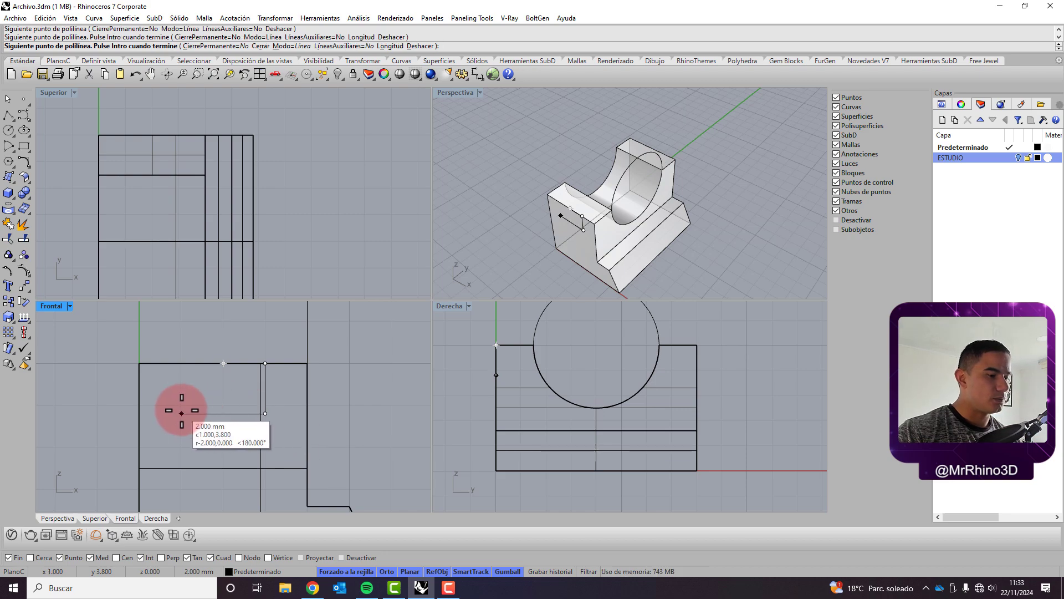
pyautogui.press('Return')
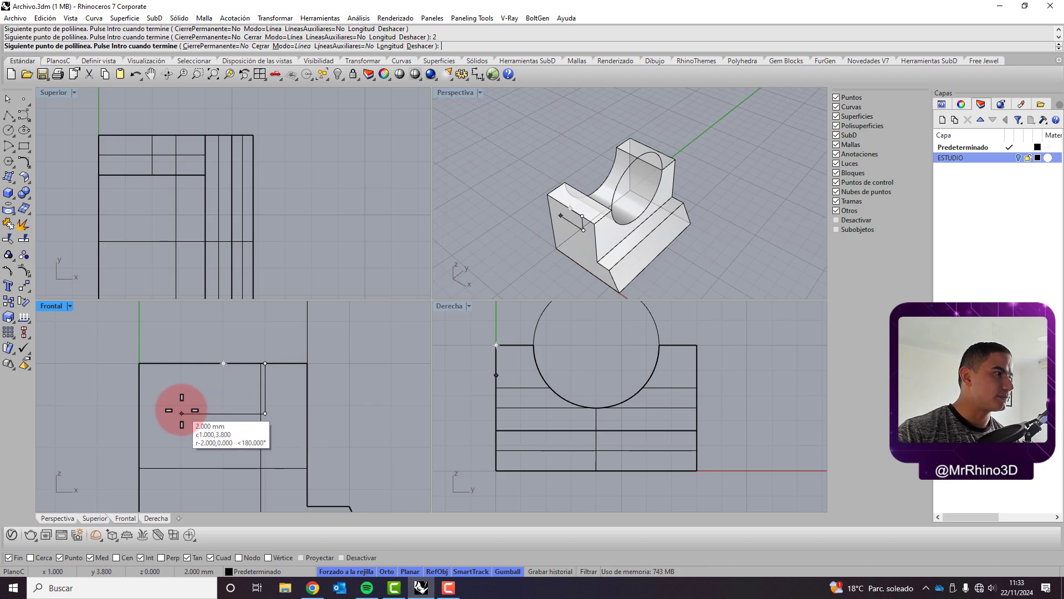
pyautogui.click(182, 363)
pyautogui.rightClick(221, 363)
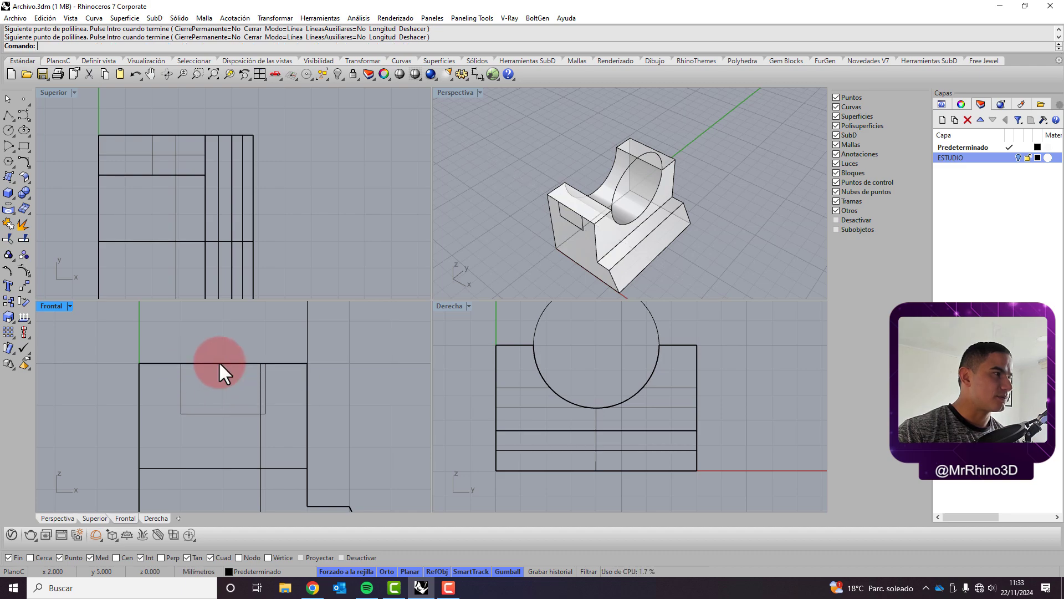
# Step: Cut the rectangular notch all the way through the solid with CrearAgujero, using the closed polyline as the hole profile
pyautogui.click(225, 412)
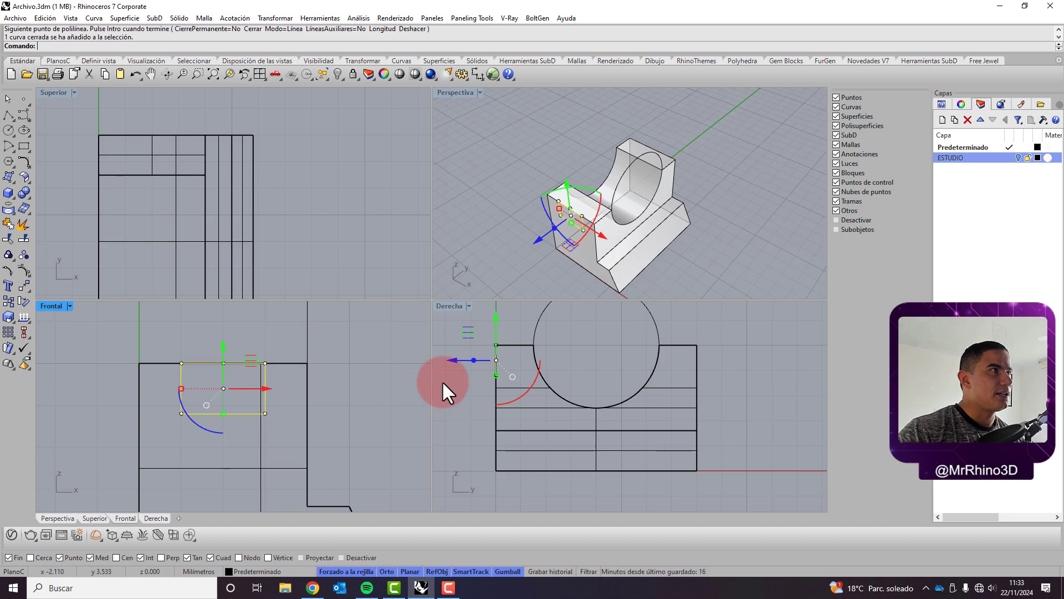
pyautogui.rightClick(380, 49)
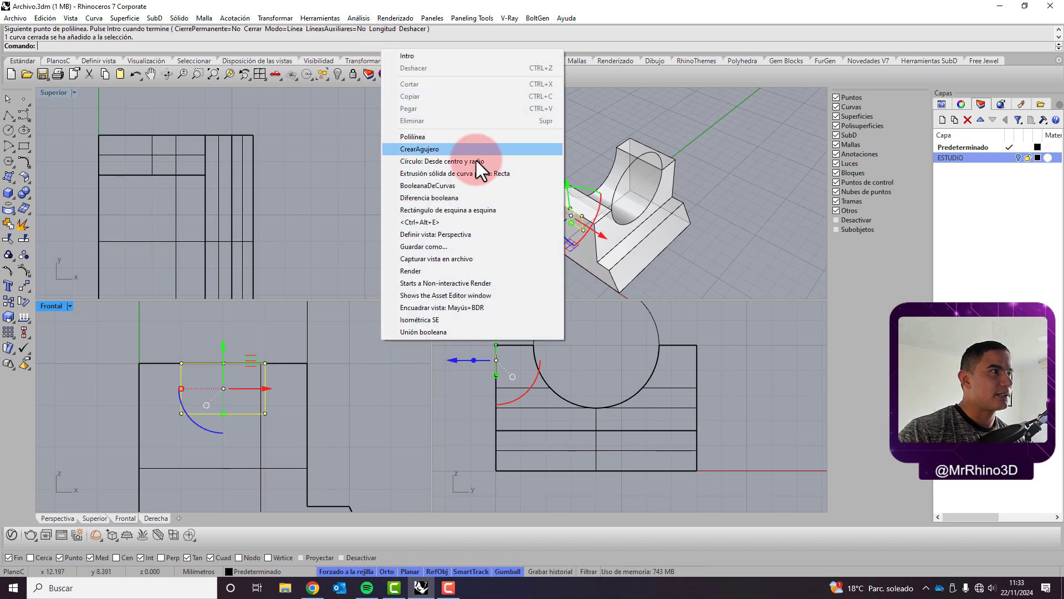
pyautogui.click(452, 147)
pyautogui.click(692, 343)
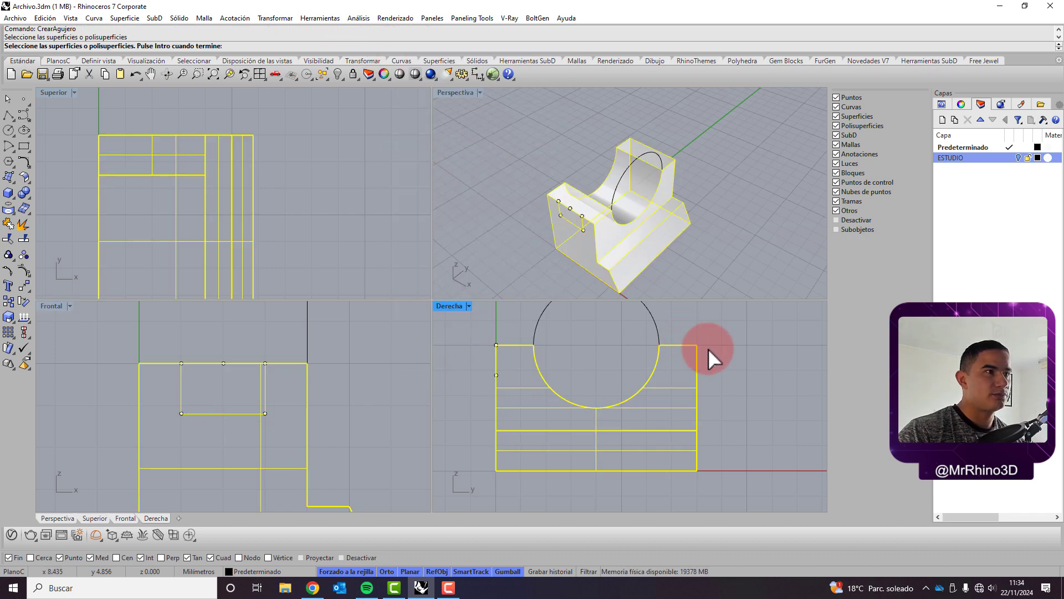
pyautogui.press('Return')
pyautogui.press('Return')
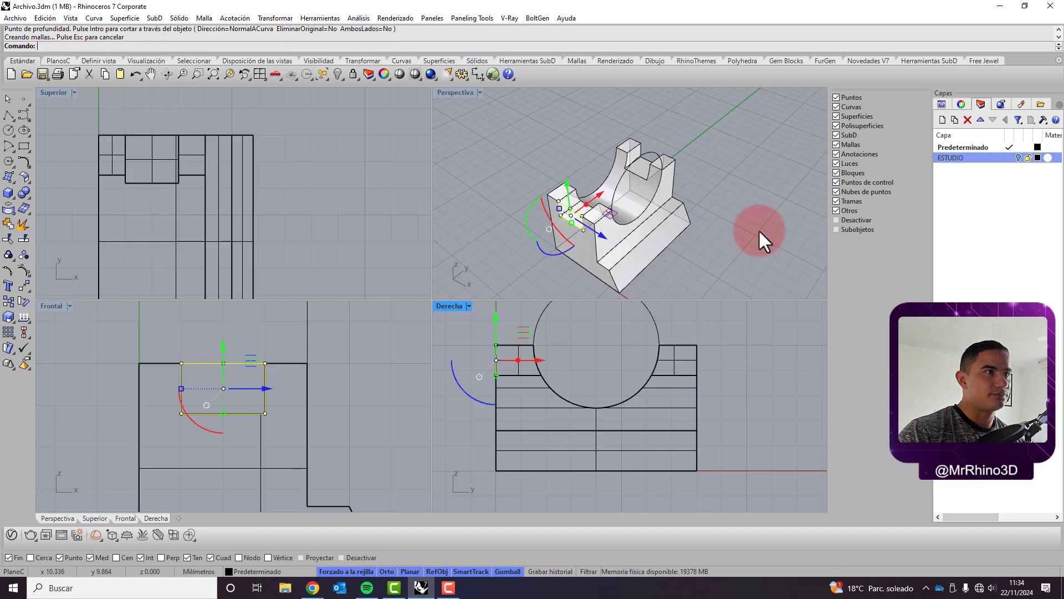
pyautogui.moveTo(759, 228); pyautogui.dragTo(741, 182, button='right')
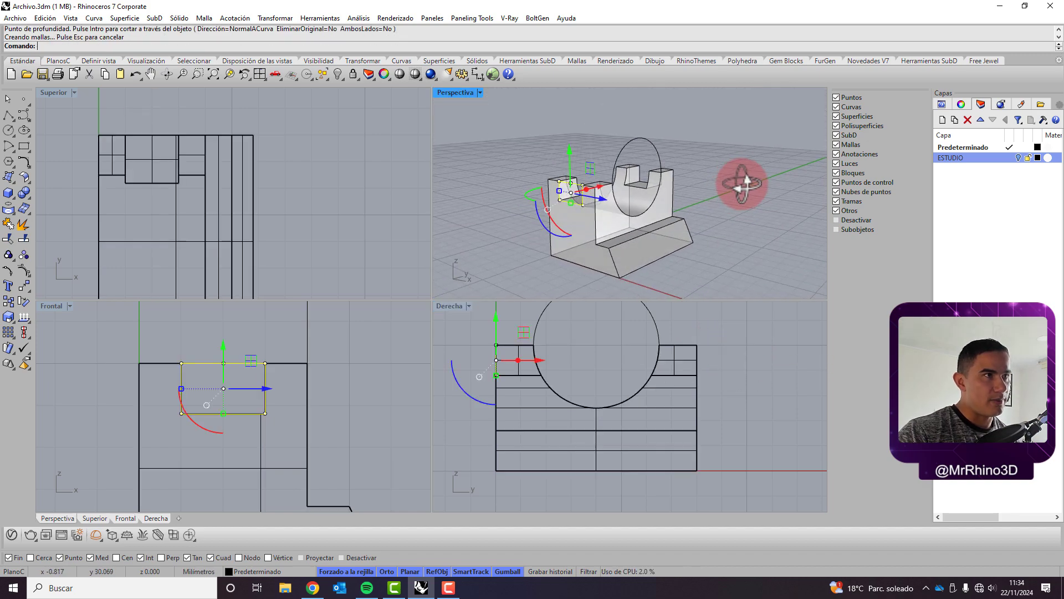
pyautogui.press('Escape')
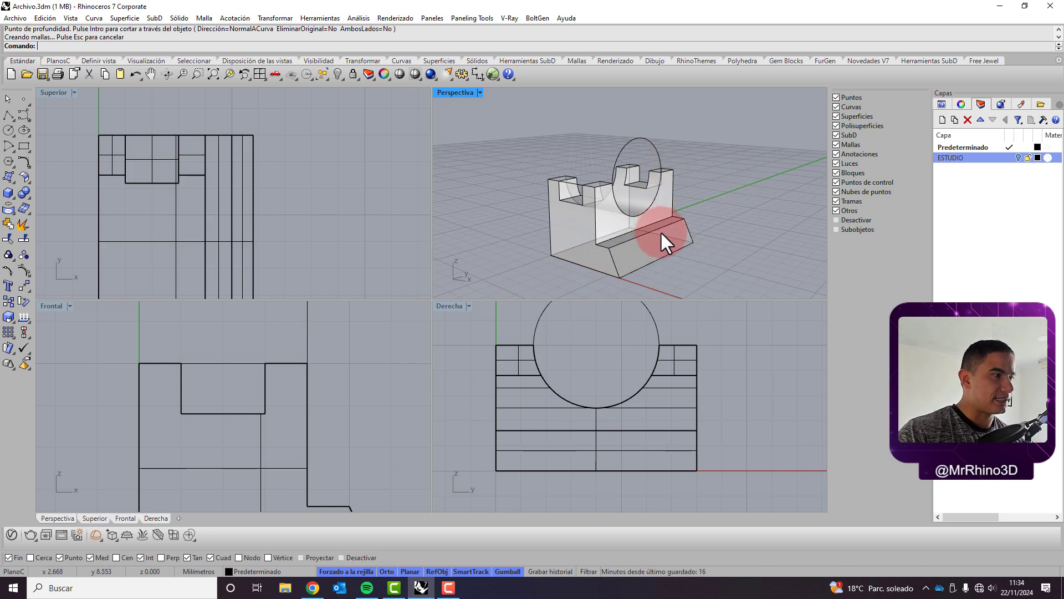
# Step: Draw a closed rectangular polyline in the Front view from the midpoint of the lower step's top edge, 1.1 mm deep and about 2.5 mm wide
pyautogui.moveTo(404, 392)
pyautogui.mouseDown(button='right')
pyautogui.moveTo(316, 373)
pyautogui.moveTo(337, 346)
pyautogui.mouseUp(button='right')
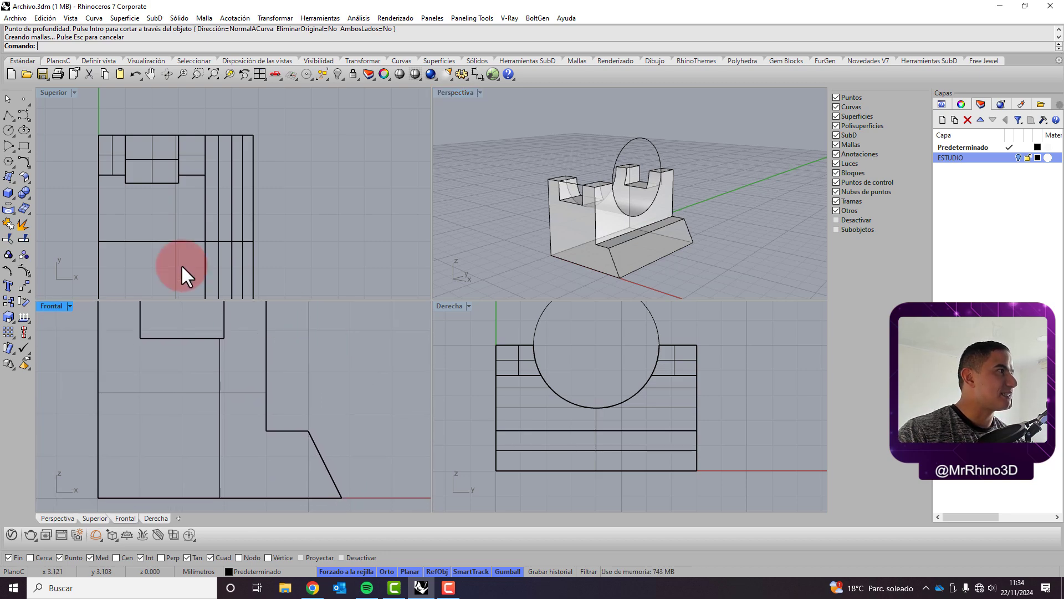
pyautogui.click(9, 114)
pyautogui.click(309, 430)
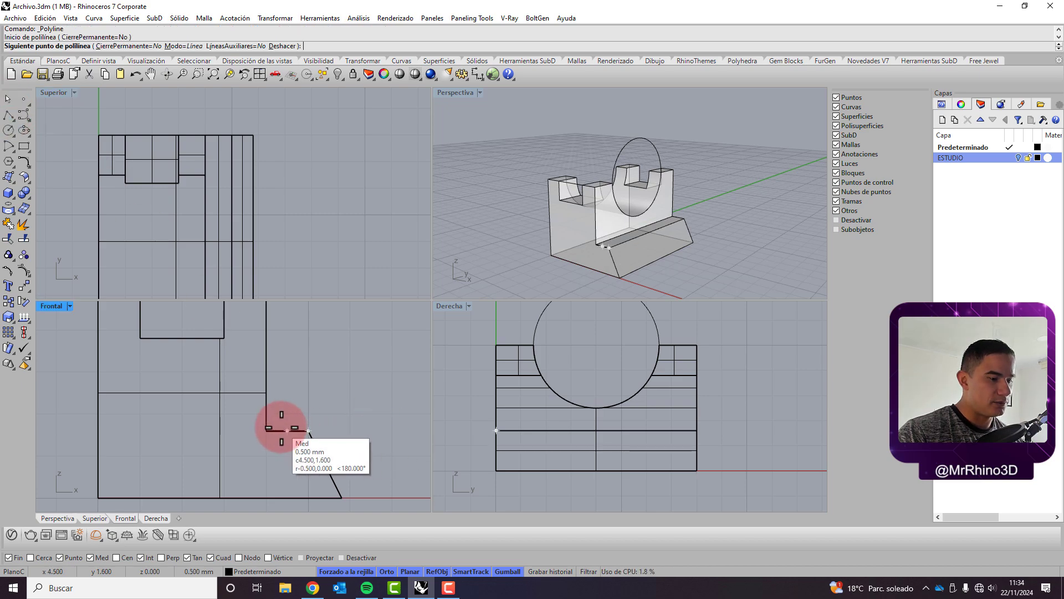
pyautogui.click(287, 430)
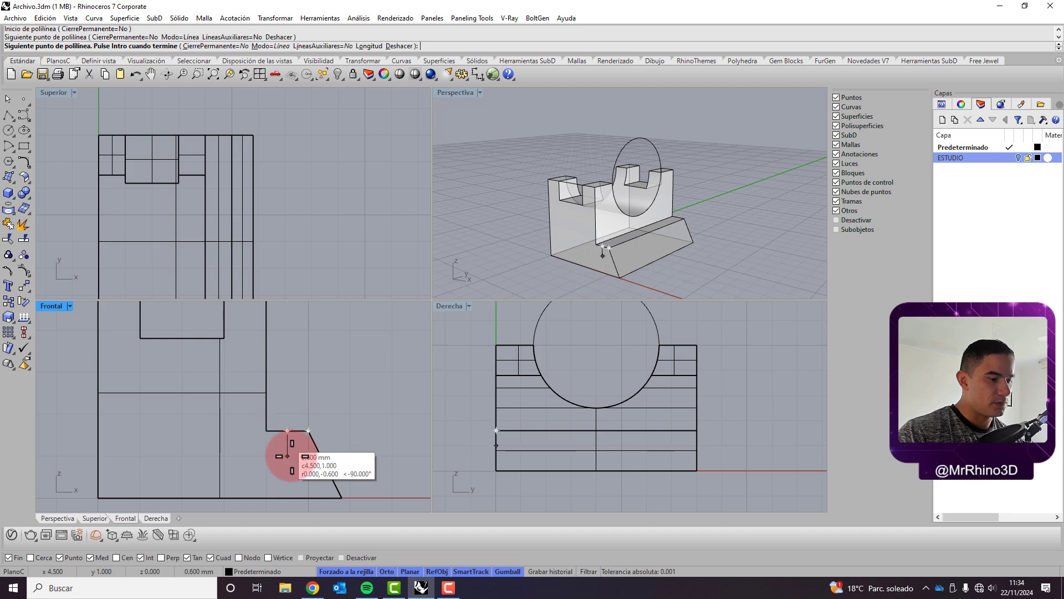
pyautogui.write('1.1')
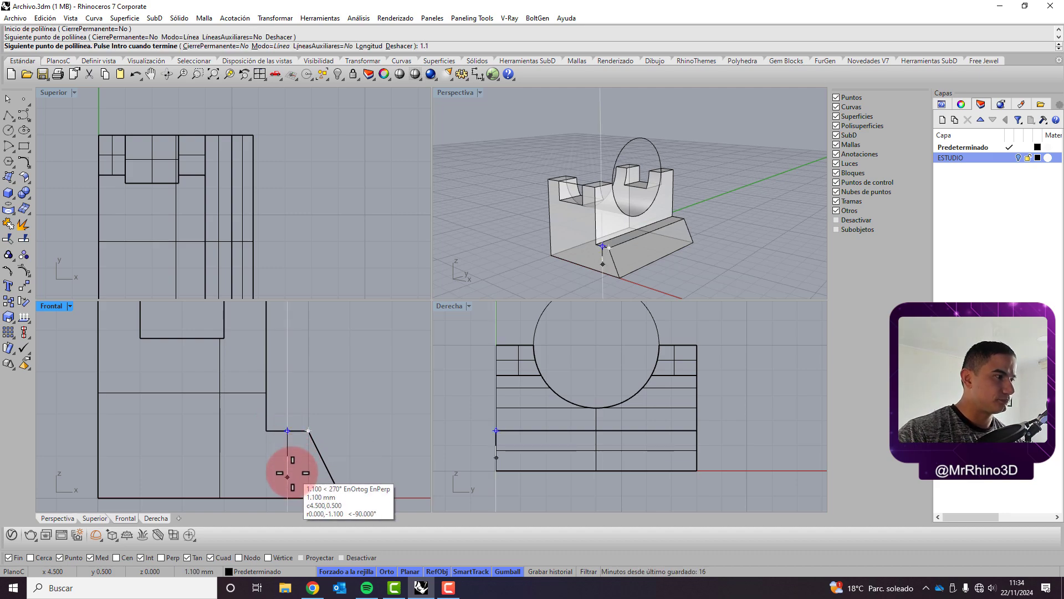
pyautogui.press('Return')
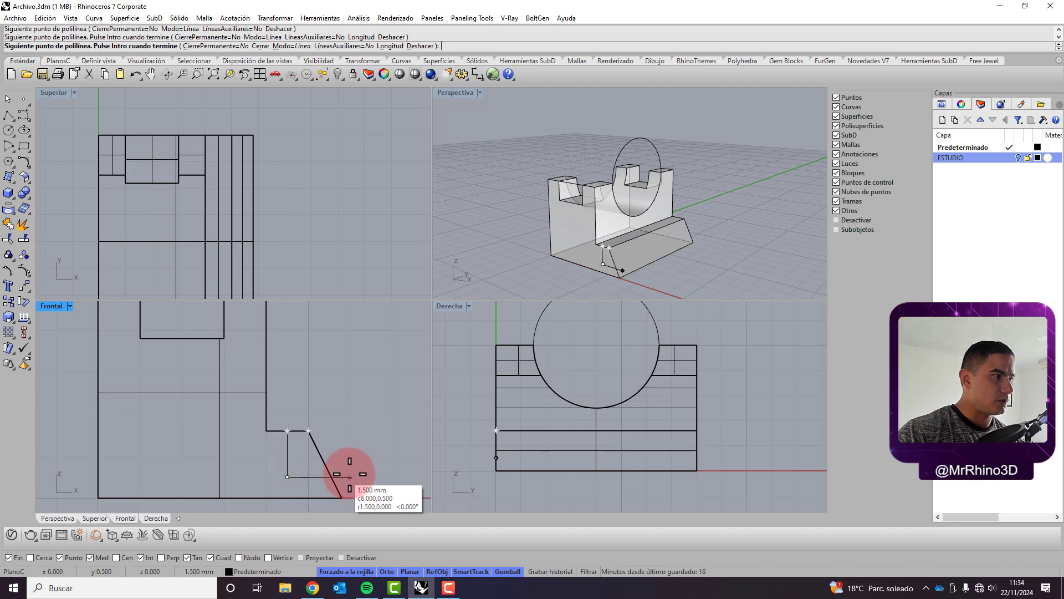
pyautogui.click(375, 475)
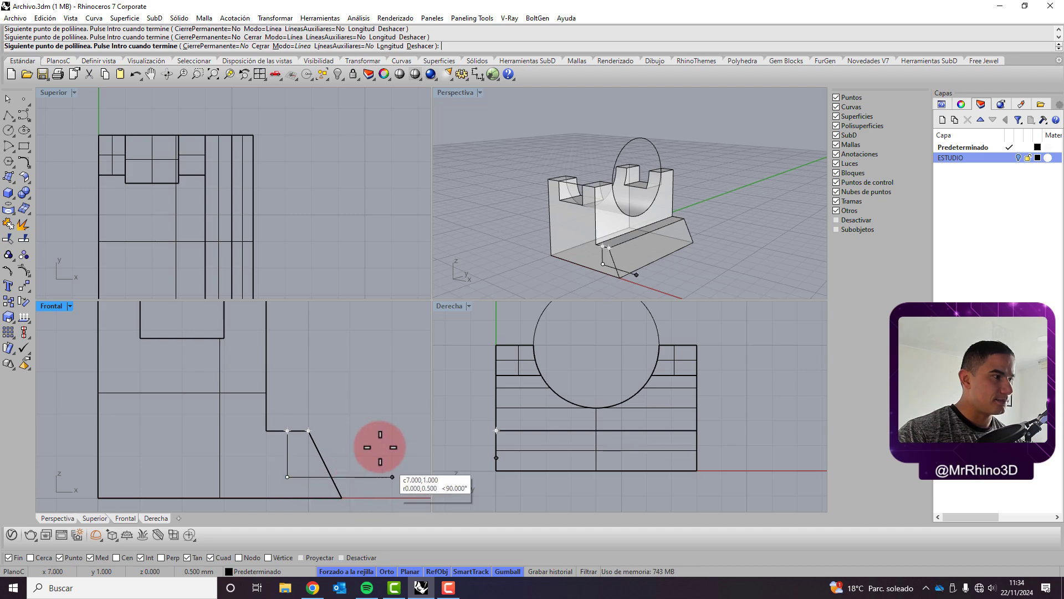
pyautogui.click(379, 429)
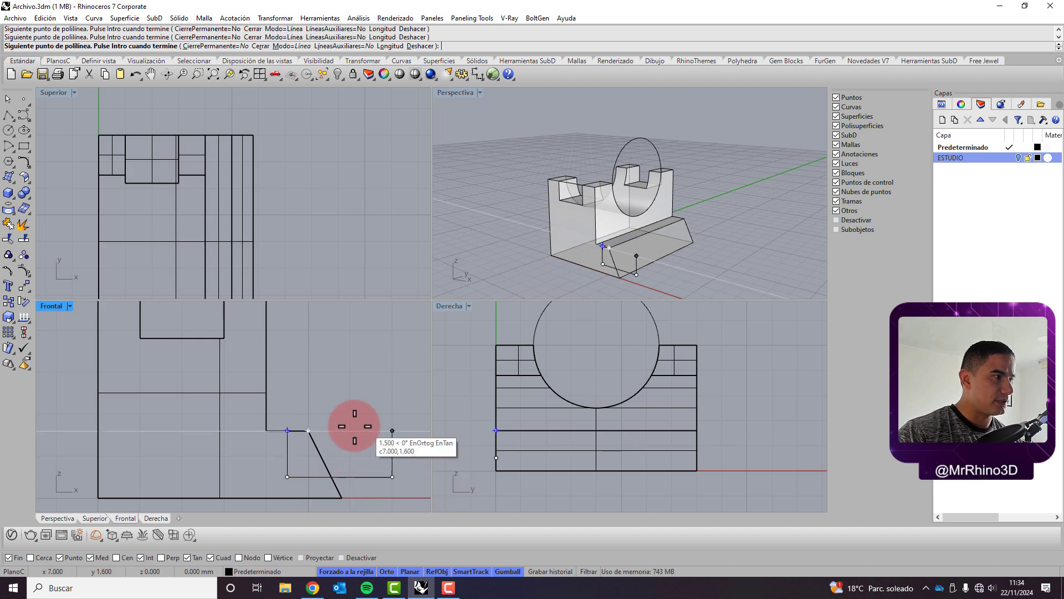
pyautogui.click(309, 430)
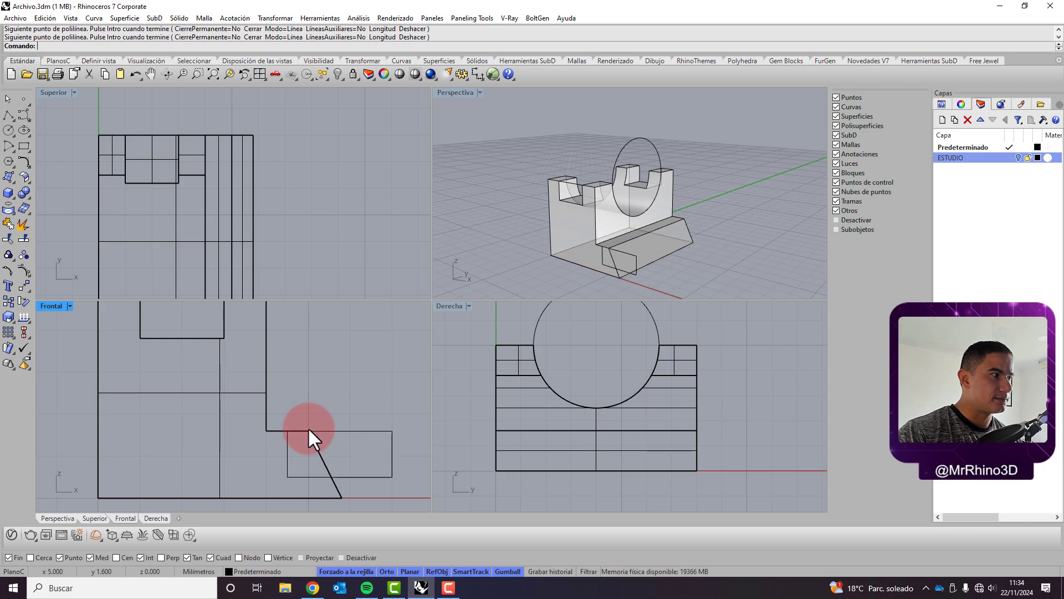
# Step: Delete the rectangle's extra control point on its top edge, at the corner of the solid's lower step
pyautogui.click(342, 430)
pyautogui.moveTo(302, 406); pyautogui.dragTo(319, 440)
pyautogui.press('Delete')
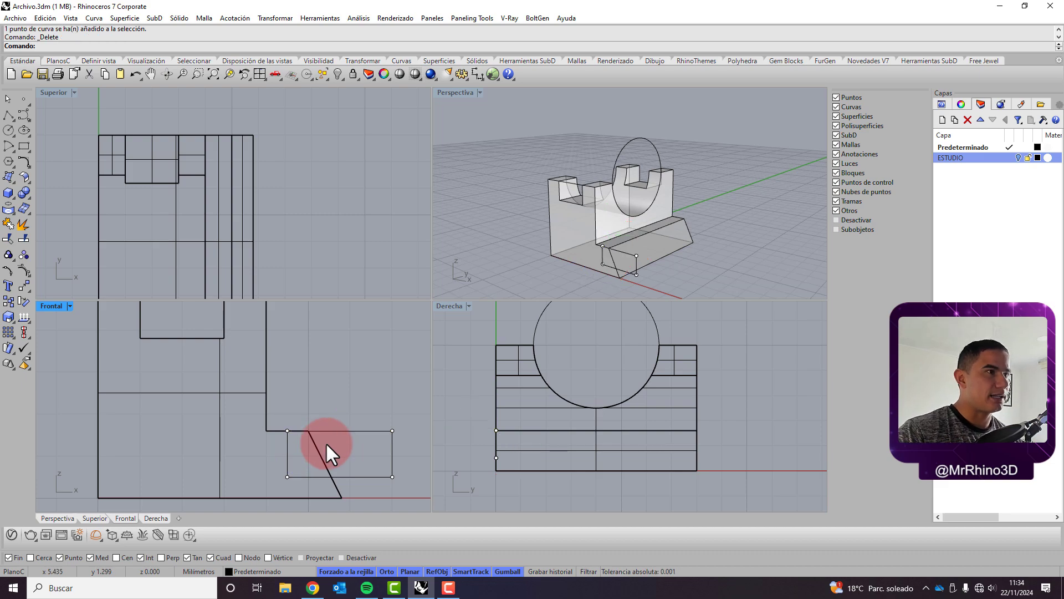
# Step: Move the rectangle 4 mm along Y in the Top view, to the middle of the solid's length
pyautogui.scroll(-4, 284, 222)
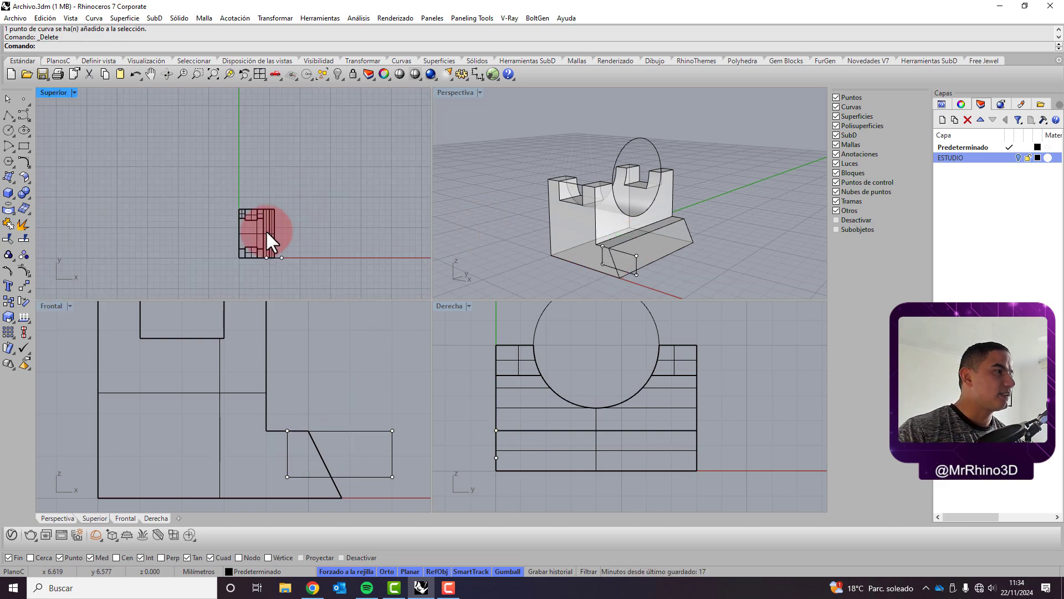
pyautogui.scroll(2, 274, 258)
pyautogui.click(297, 278)
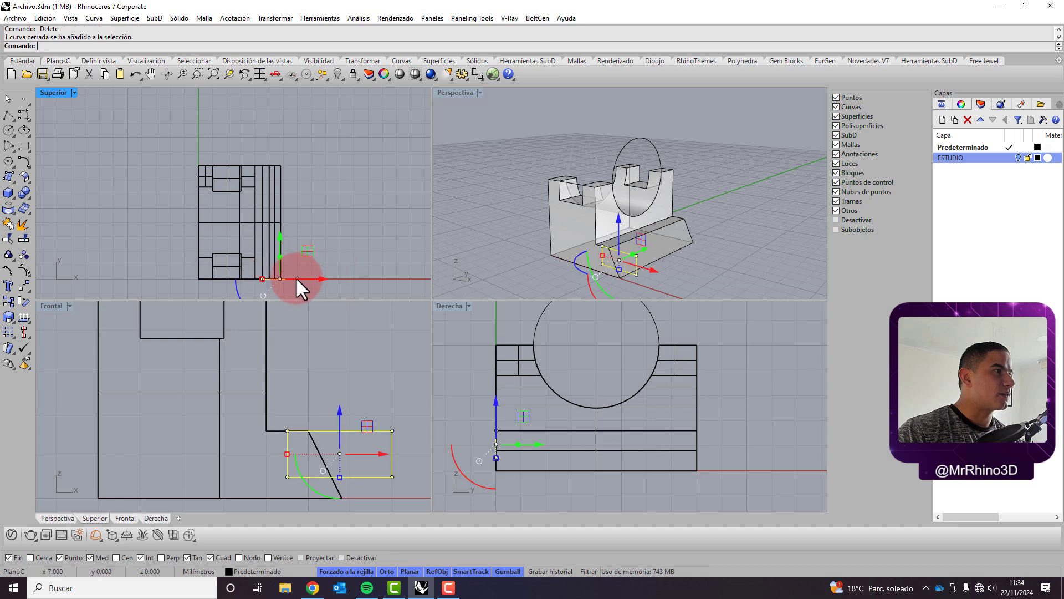
pyautogui.moveTo(282, 239); pyautogui.dragTo(291, 178)
pyautogui.scroll(2, 317, 202)
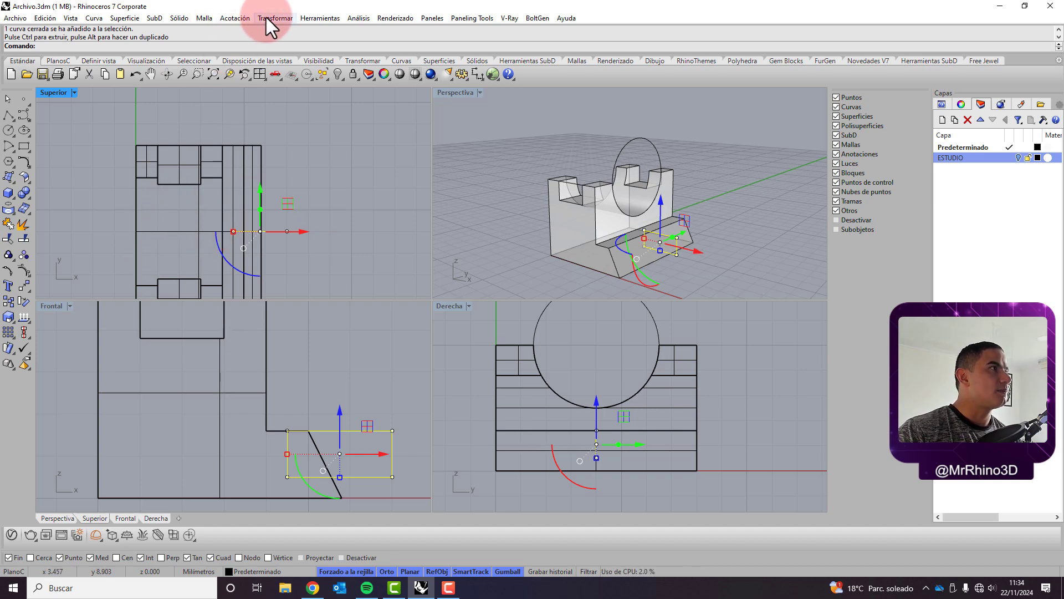
# Step: Extrude the rectangle as a closed solid to both sides, about 2 mm each way
pyautogui.click(183, 19)
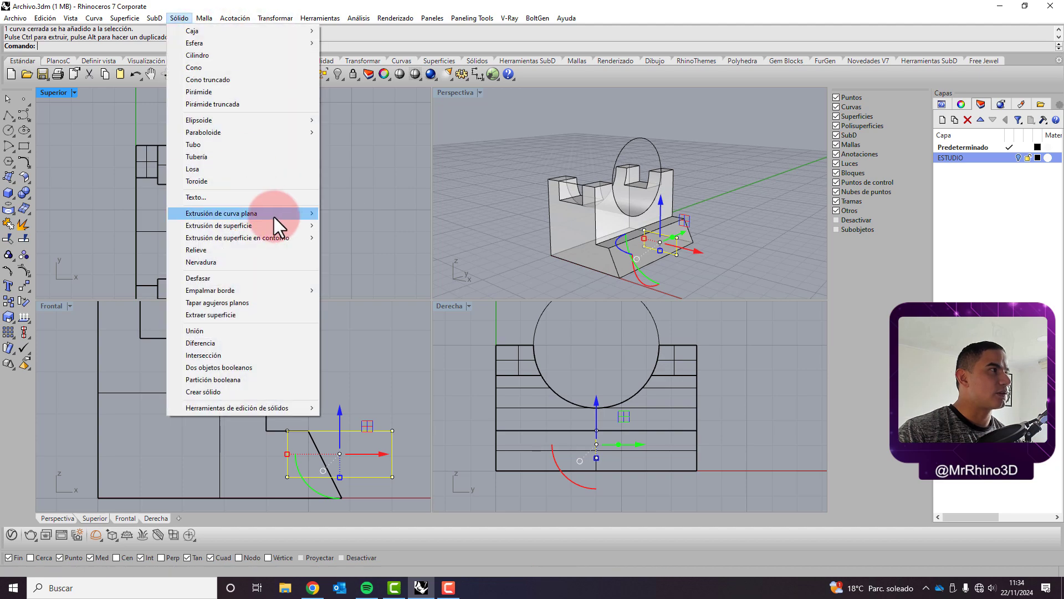
pyautogui.moveTo(274, 217)
pyautogui.click(333, 213)
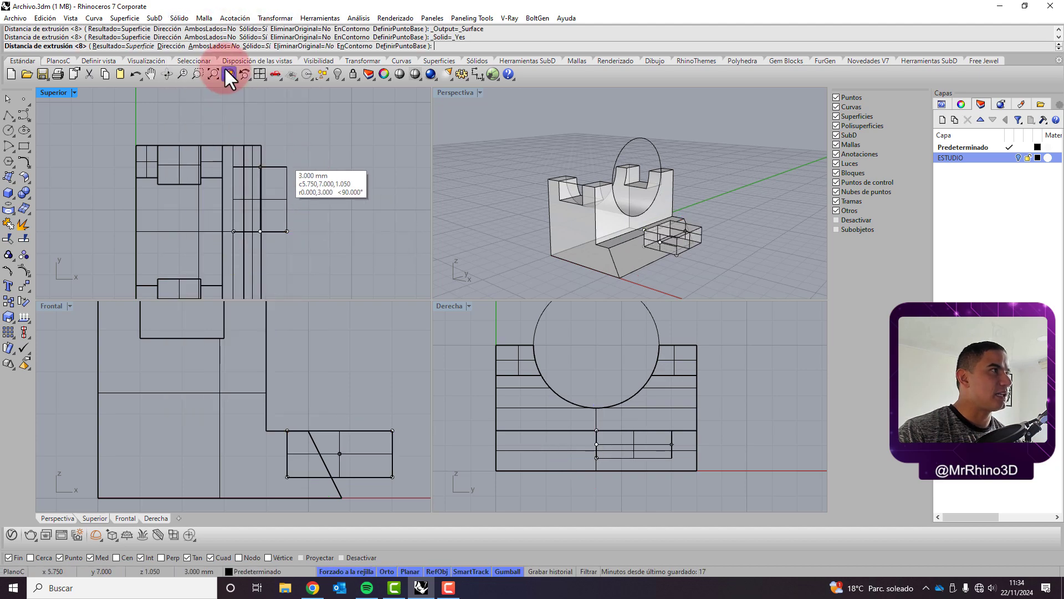
pyautogui.click(222, 46)
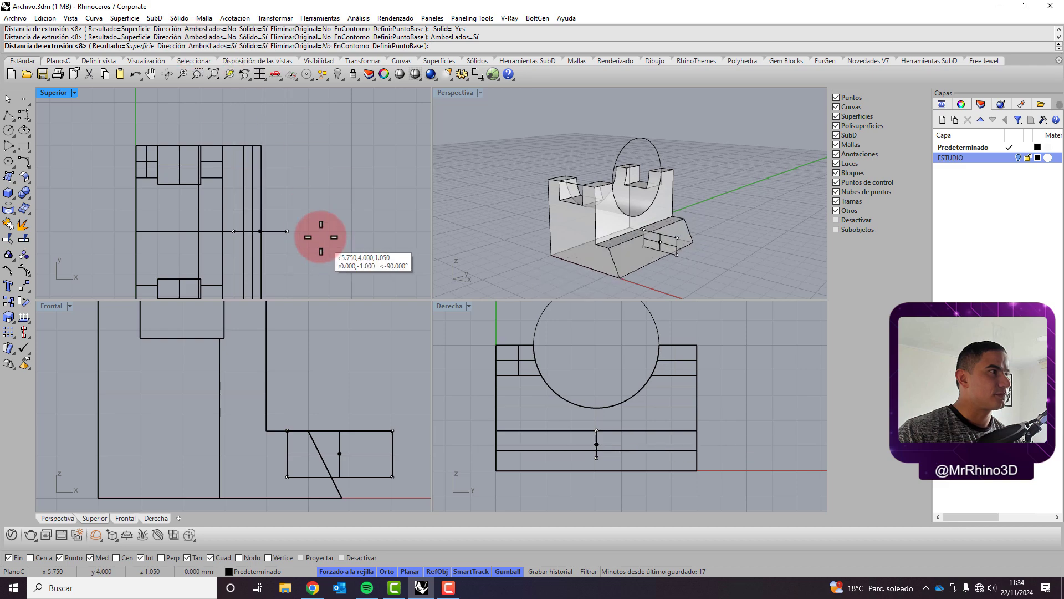
pyautogui.click(311, 190)
pyautogui.click(752, 218)
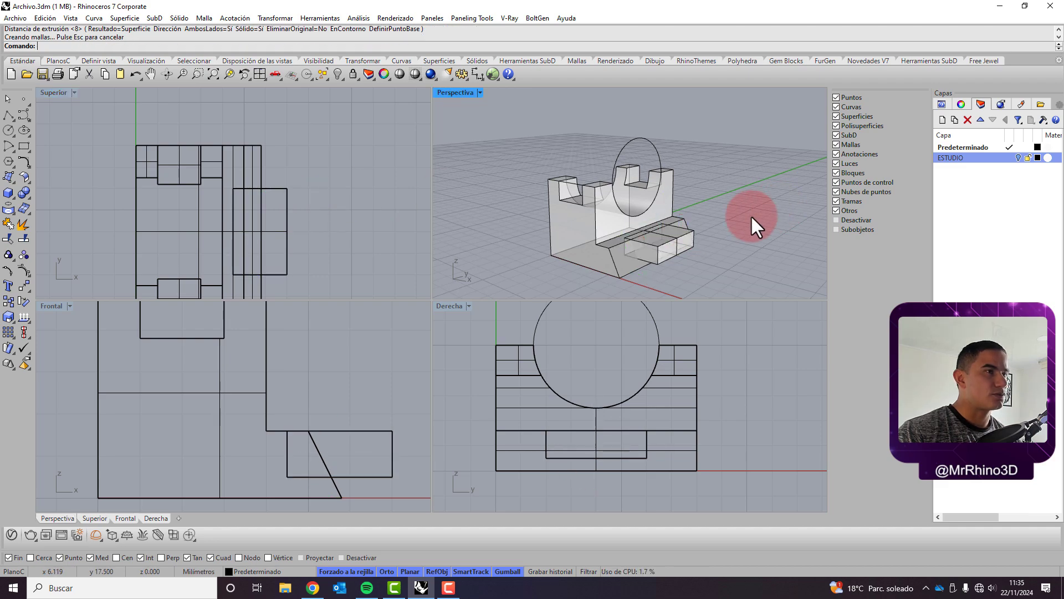
# Step: Subtract the extruded block from the stepped solid with a Boolean difference, cutting a pocket into the sloped front
pyautogui.moveTo(634, 199)
pyautogui.mouseDown(button='right')
pyautogui.moveTo(561, 214)
pyautogui.moveTo(582, 249)
pyautogui.moveTo(637, 266)
pyautogui.moveTo(608, 240)
pyautogui.mouseUp(button='right')
pyautogui.click(140, 12)
pyautogui.click(179, 17)
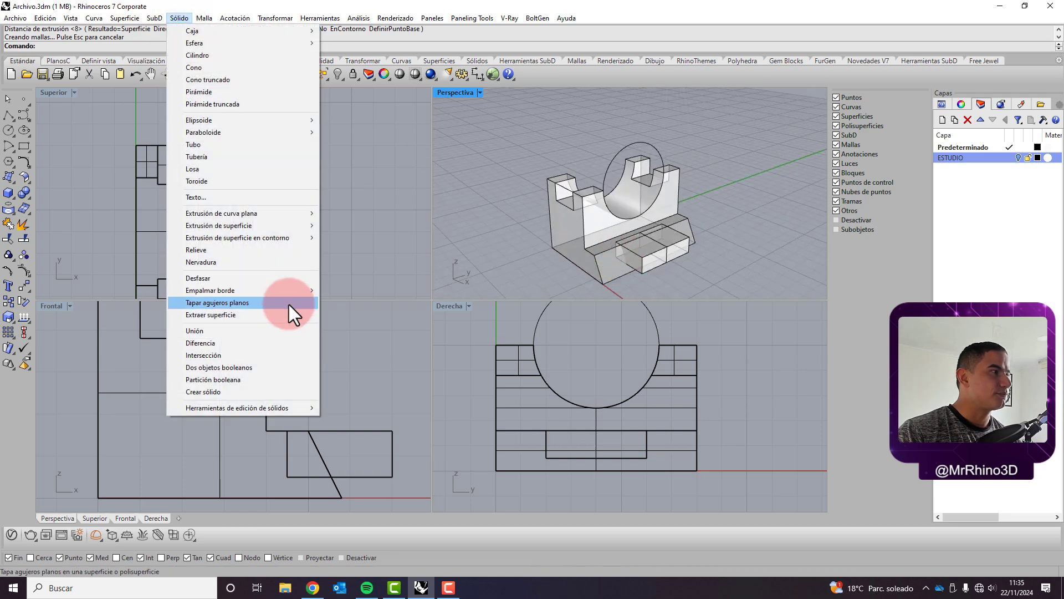
pyautogui.click(286, 337)
pyautogui.click(571, 209)
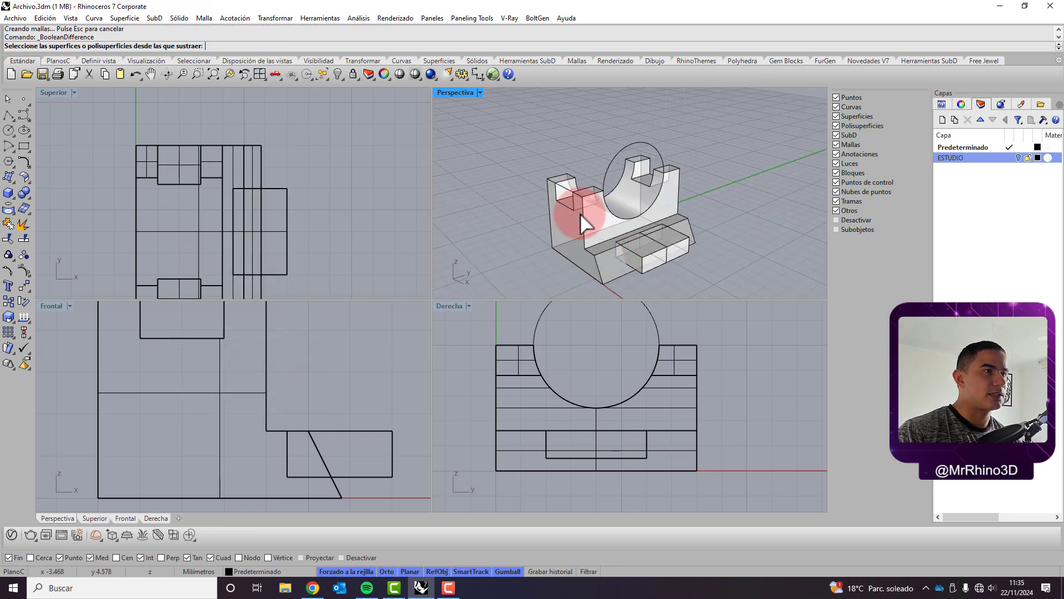
pyautogui.press('Return')
pyautogui.click(668, 245)
pyautogui.click(640, 244)
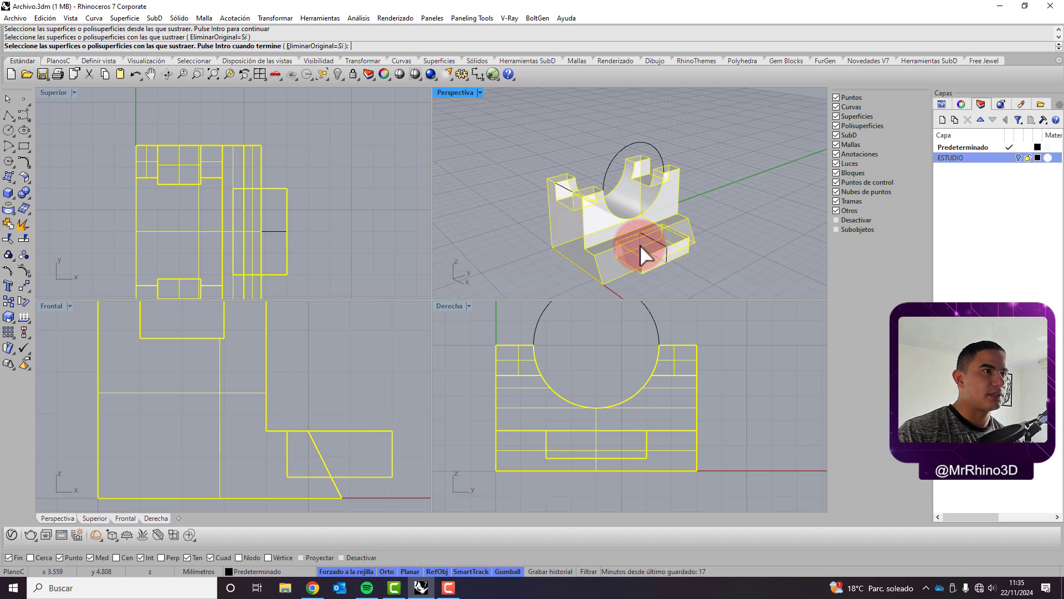
pyautogui.press('Return')
pyautogui.moveTo(717, 199); pyautogui.dragTo(708, 266, button='right')
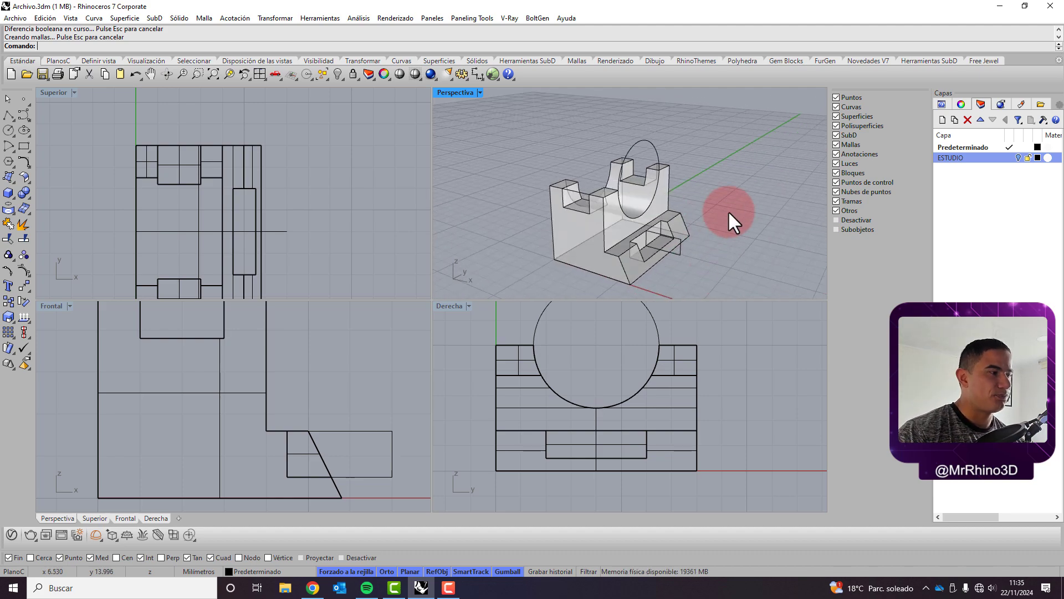
# Step: Switch to Chrome to view the Mr Rhino 3D YouTube channel and the Rhinoceros tutorials blog, and return to Rhino
pyautogui.click(313, 588)
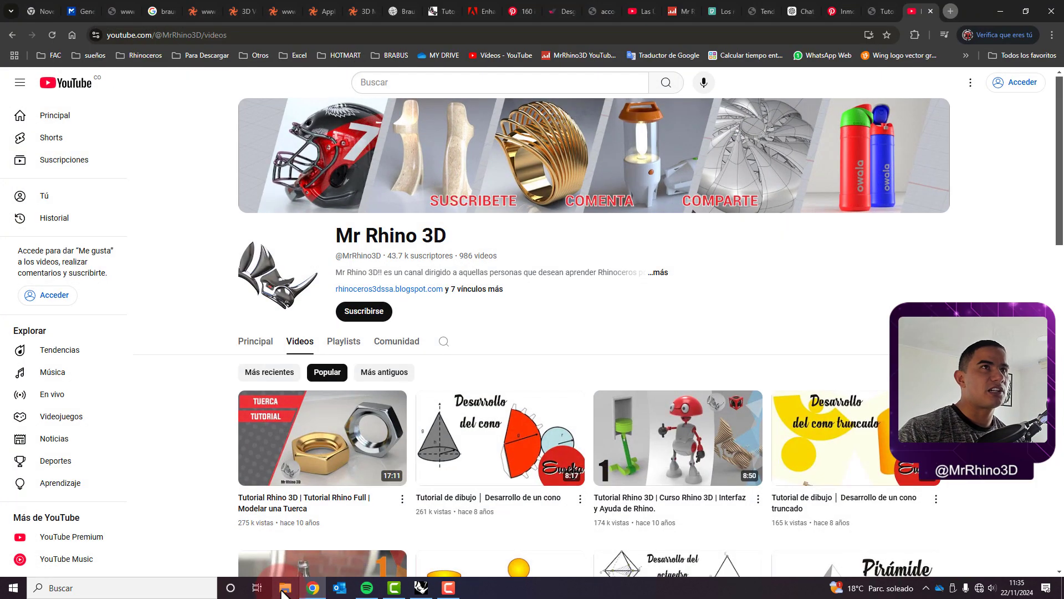
pyautogui.click(888, 11)
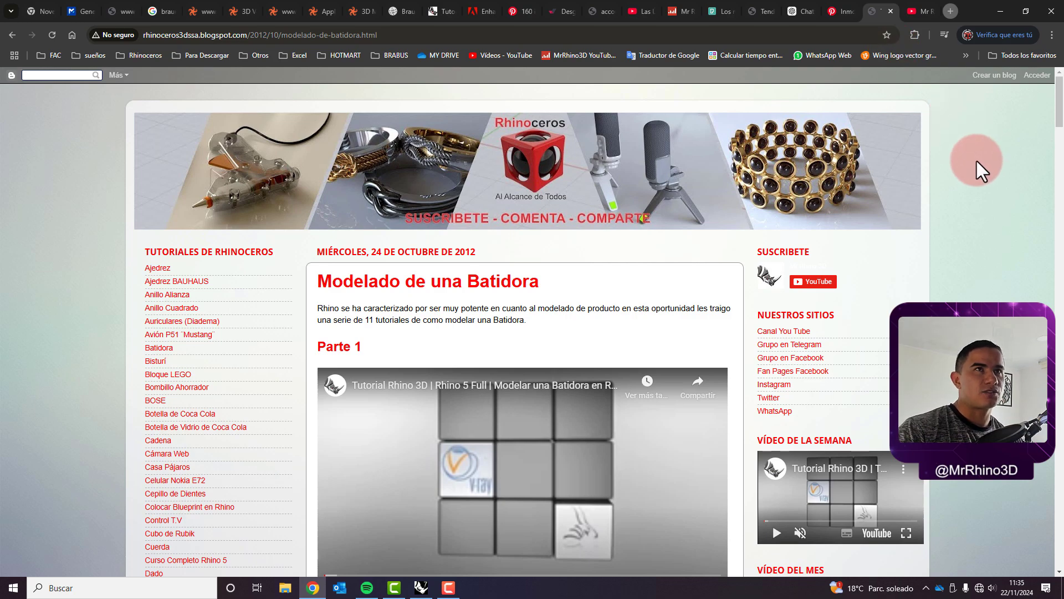
pyautogui.click(999, 11)
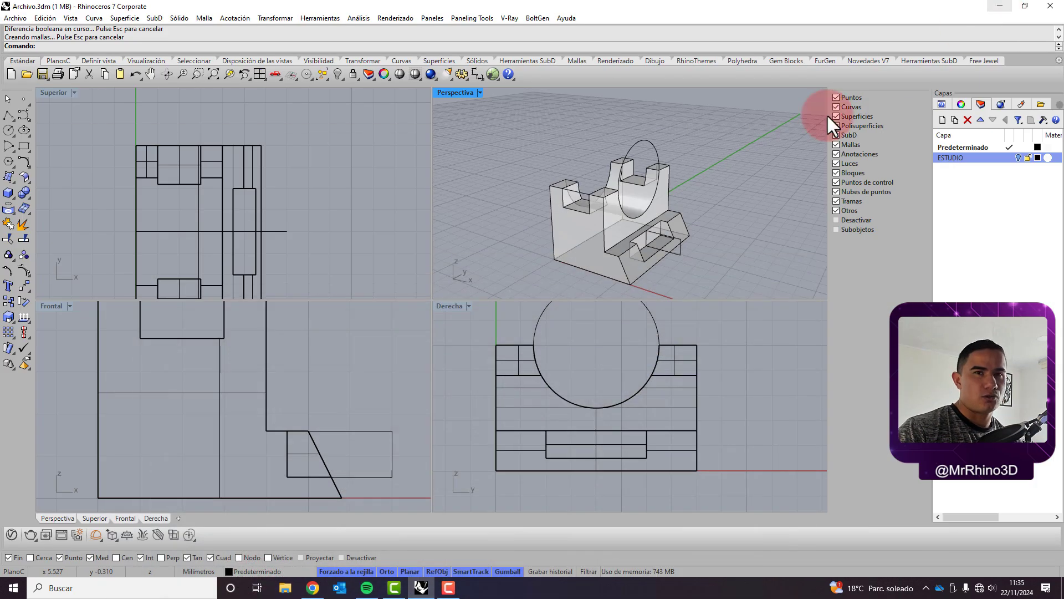